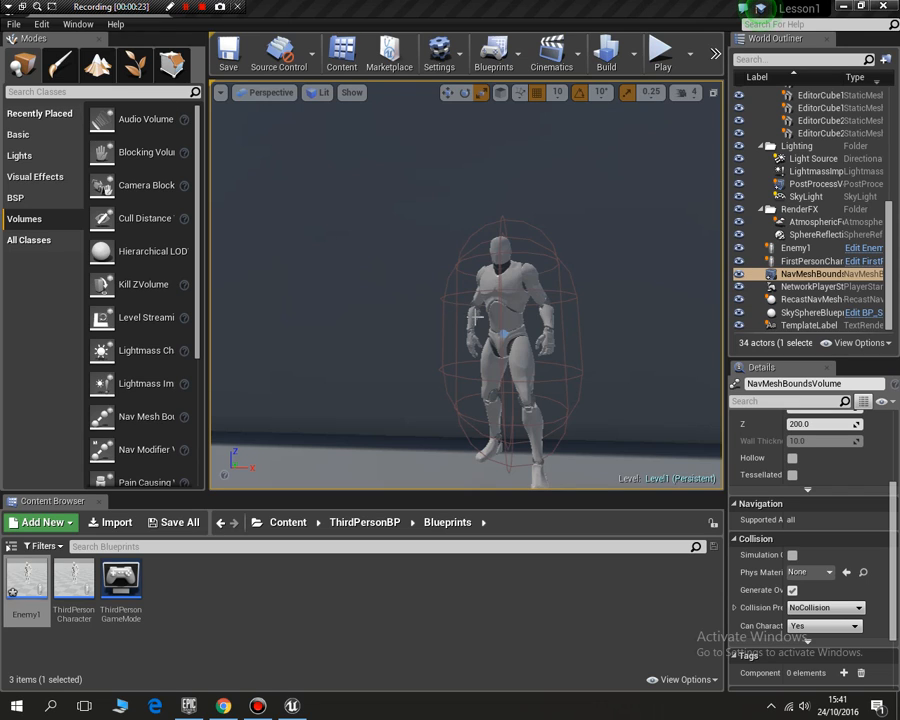
Open the Enemy1 blueprint's event graph and tidy the hit-event, Cast and Print String nodes.
mouse_move(479, 319)
right_down()
mouse_move(479, 392)
mouse_move(410, 380)
mouse_move(553, 420)
mouse_move(553, 445)
right_up()
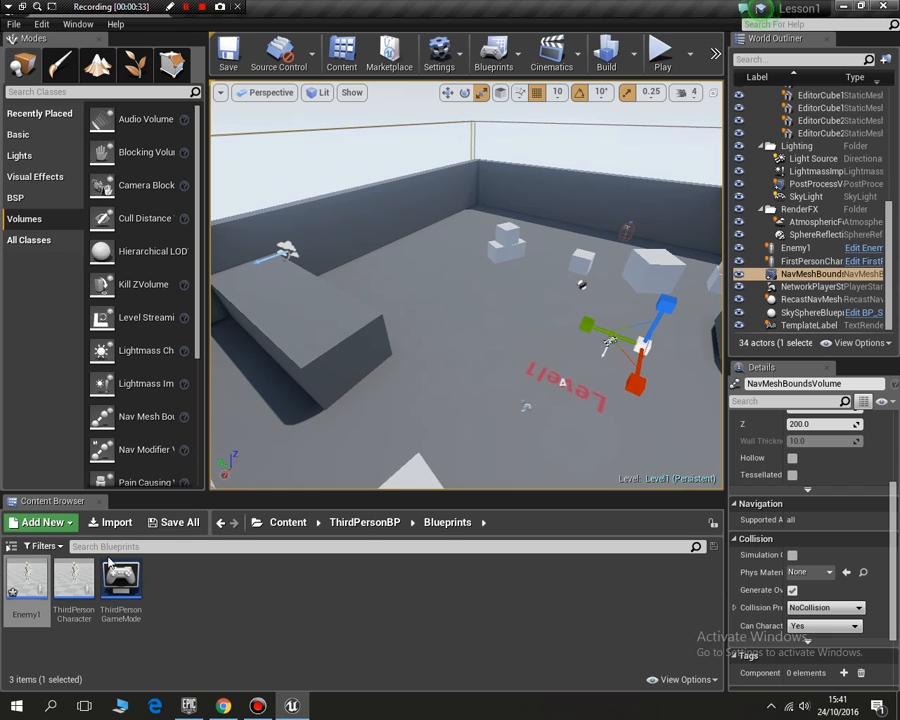
double_click(26, 581)
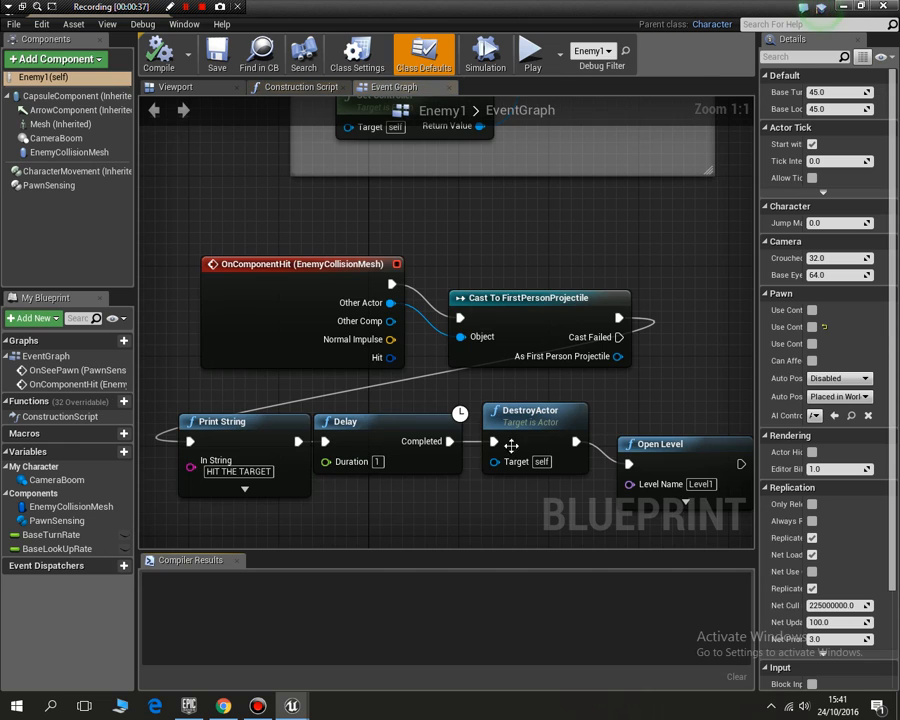
click(306, 244)
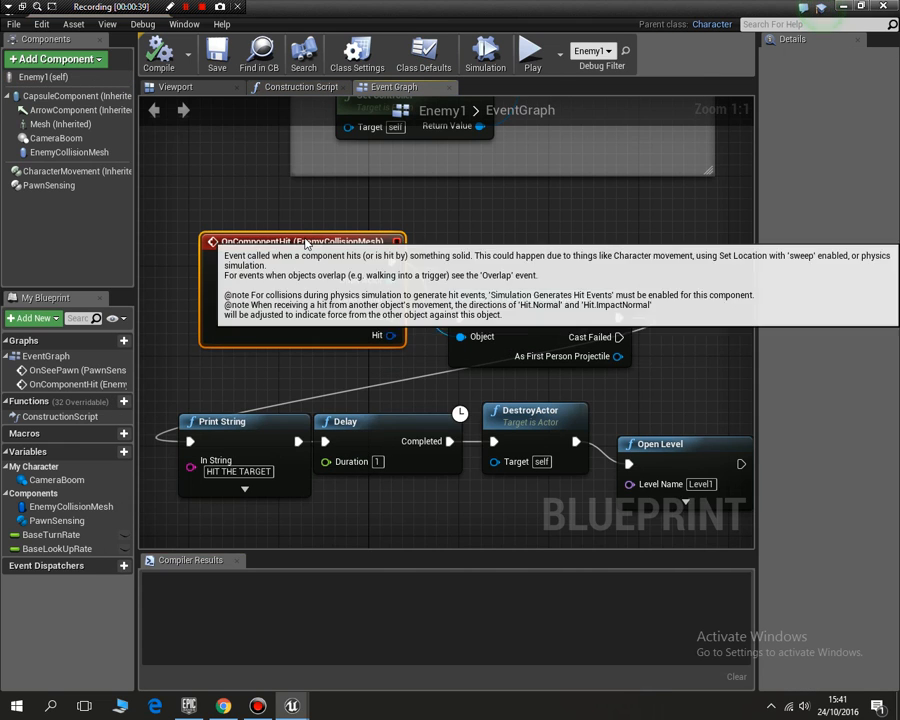
drag(554, 295, 546, 260)
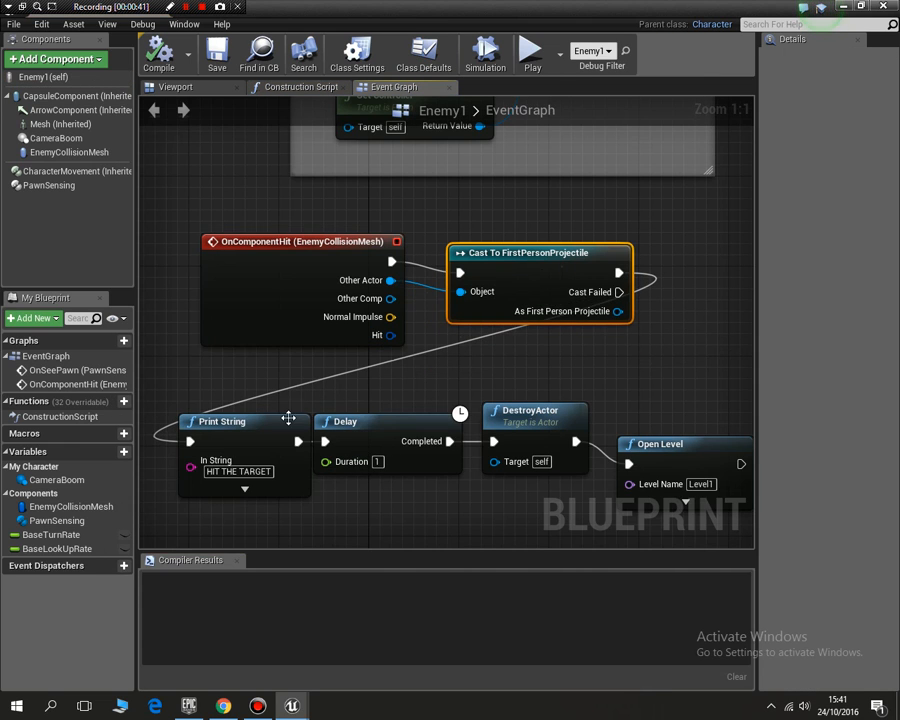
drag(287, 418, 264, 396)
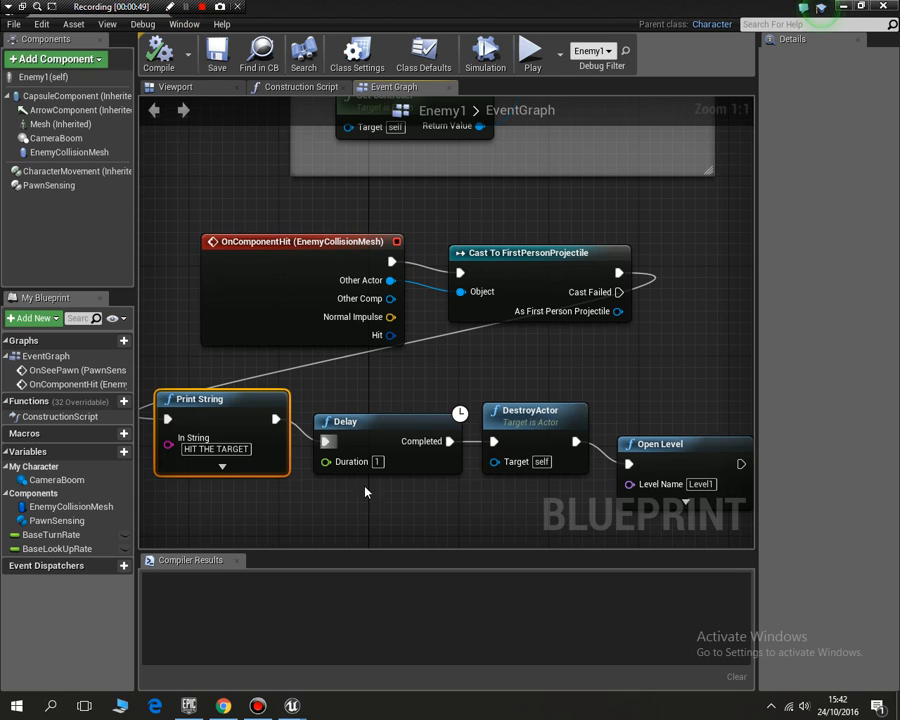
click(748, 442)
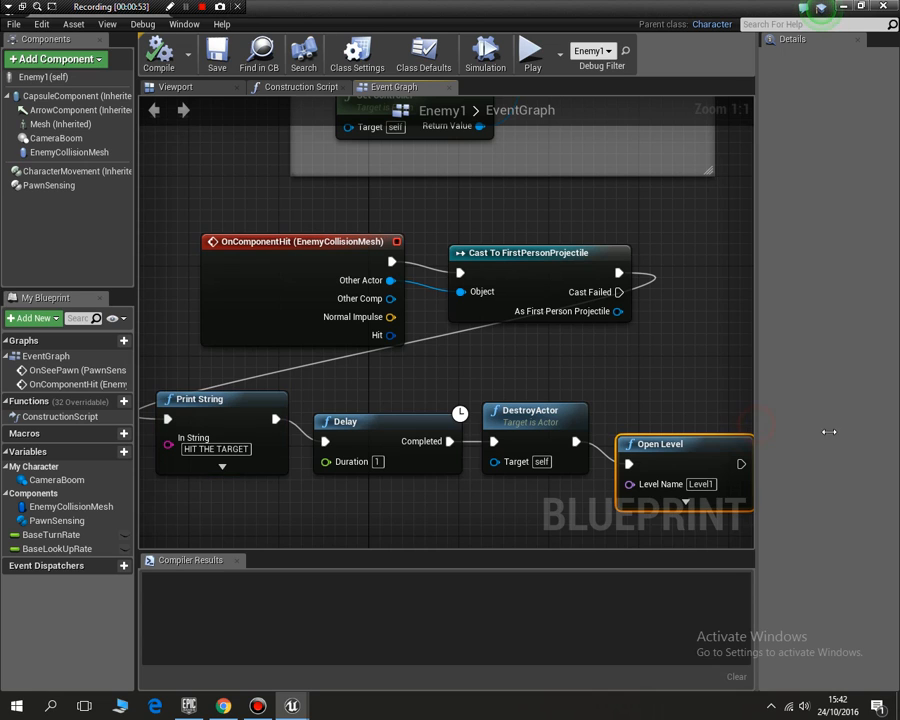
drag(838, 433, 872, 436)
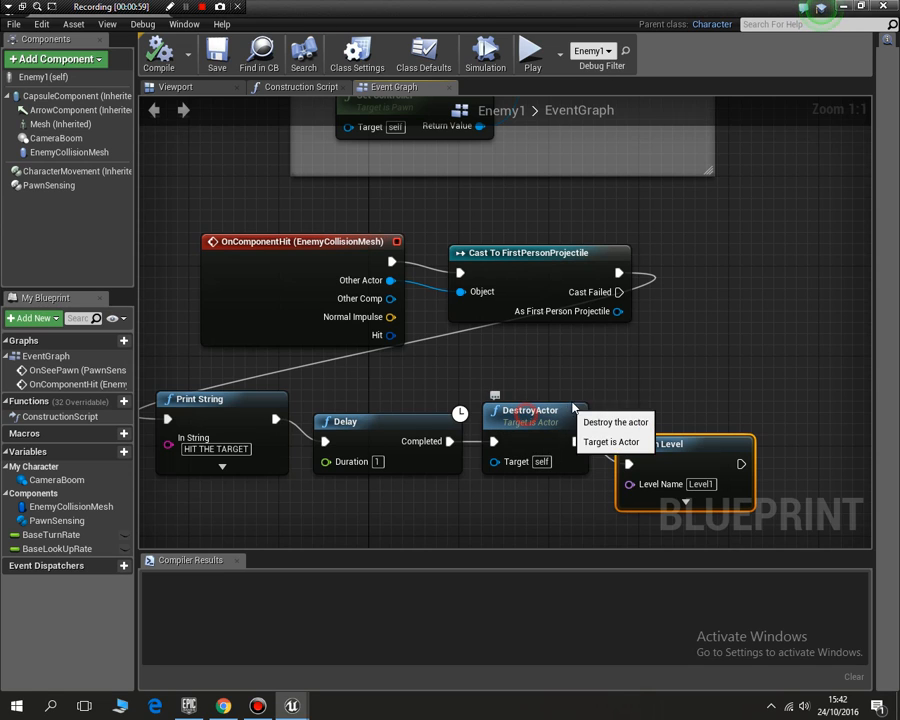
Detach DestroyActor from the Delay and move it up-right above Open Level, keeping Delay beside Print String.
drag(575, 406, 620, 395)
mouse_move(688, 456)
mouse_down()
mouse_move(745, 445)
mouse_move(745, 456)
mouse_up()
drag(588, 404, 620, 392)
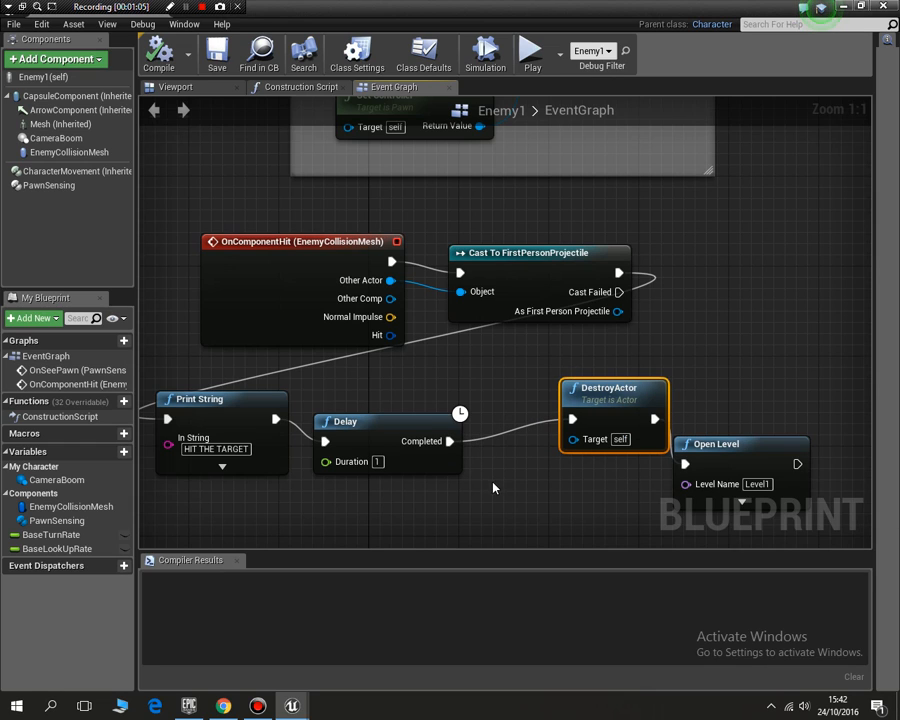
drag(450, 441, 503, 440)
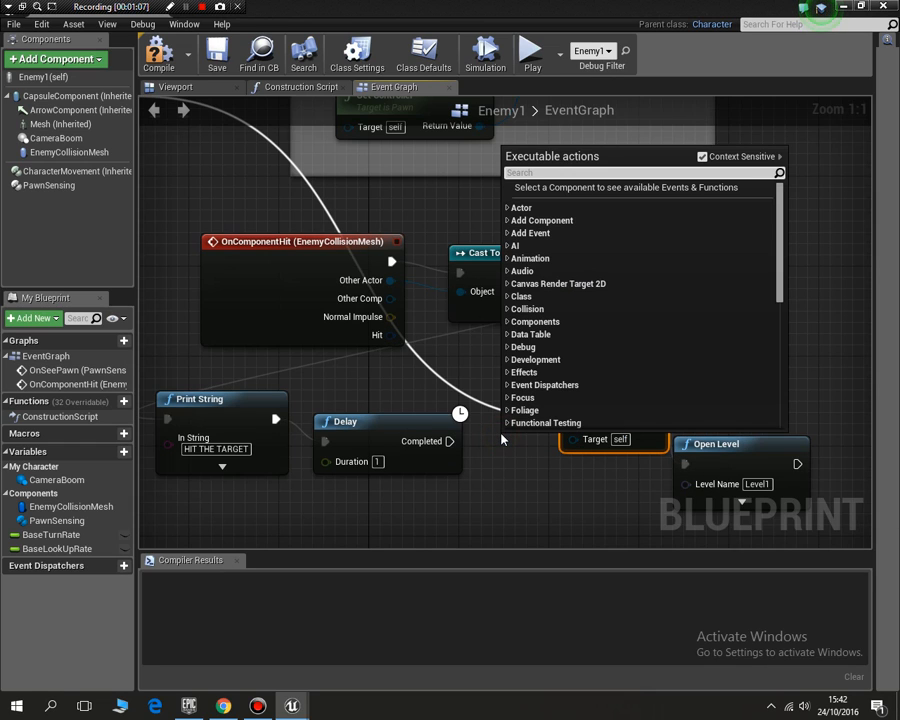
click(516, 490)
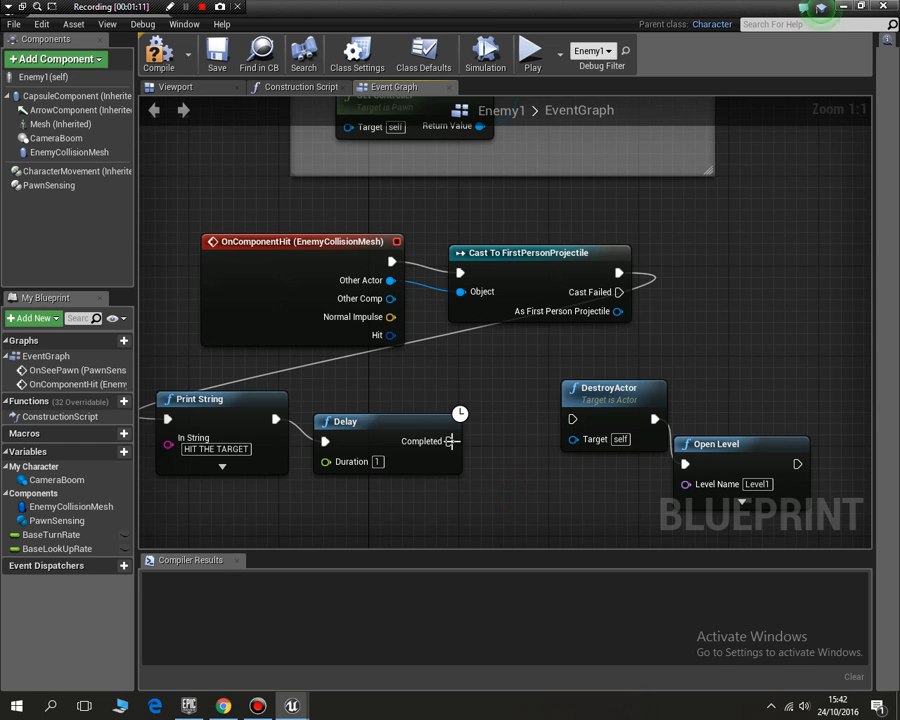
drag(630, 398, 790, 265)
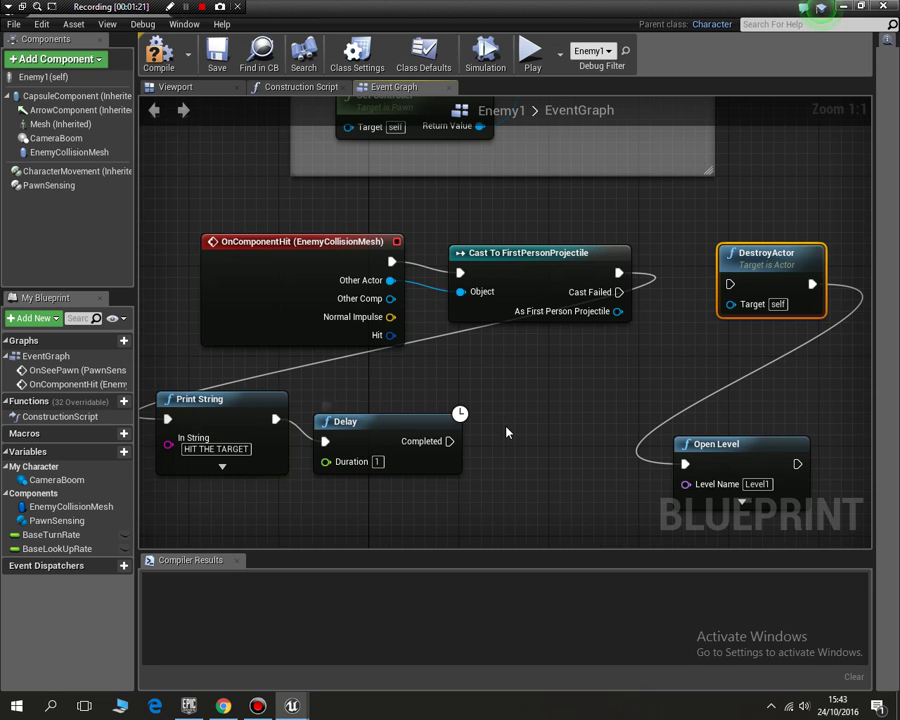
drag(458, 437, 513, 392)
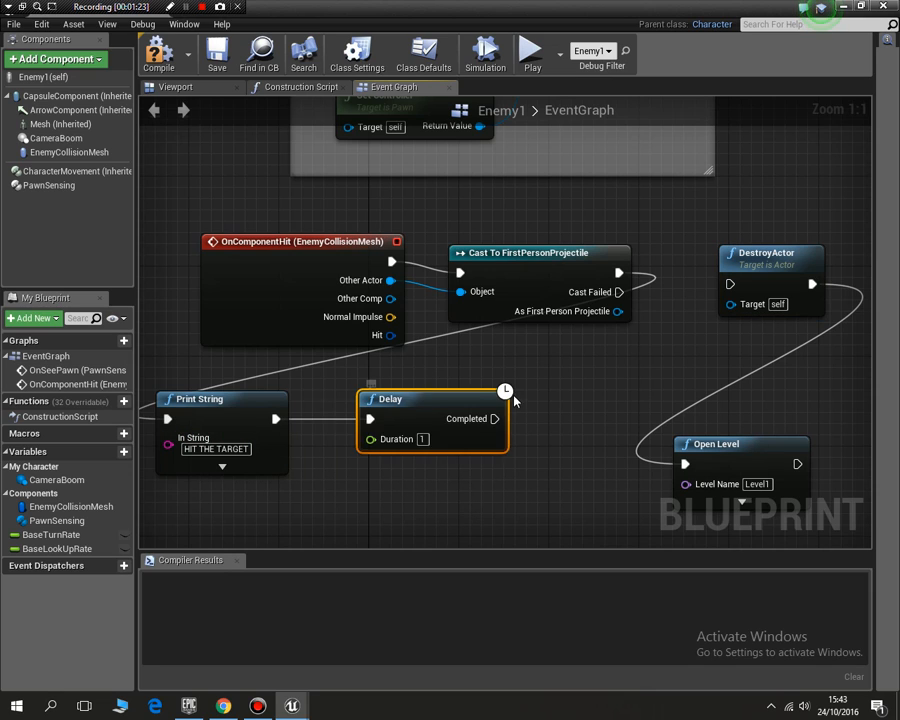
drag(455, 418, 387, 440)
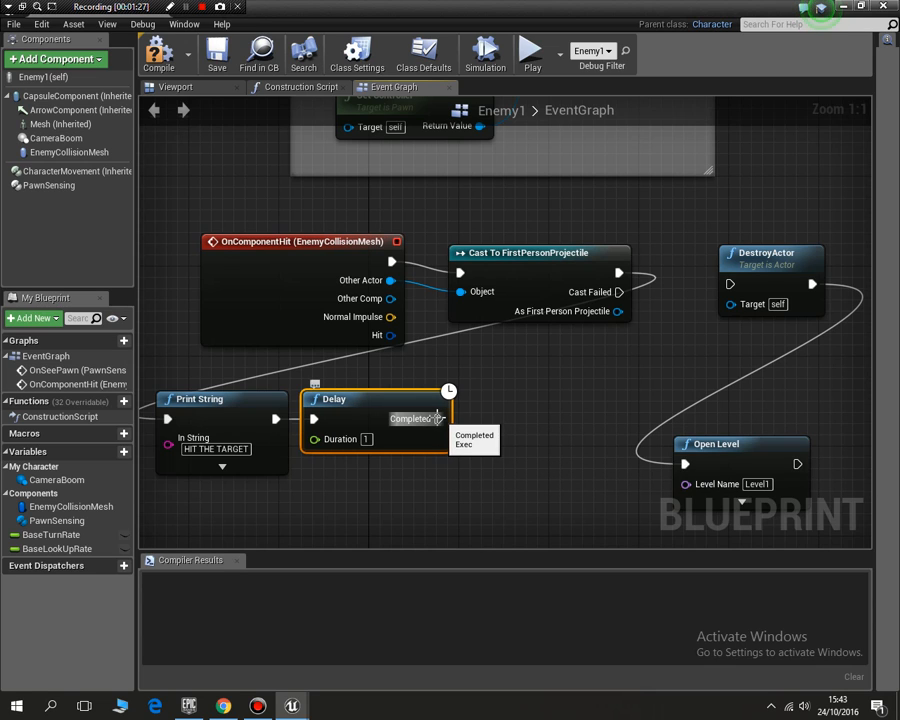
Add a Spawn Emitter at Location node after Delay's Completed output, using the P_Explosion template.
drag(438, 418, 490, 399)
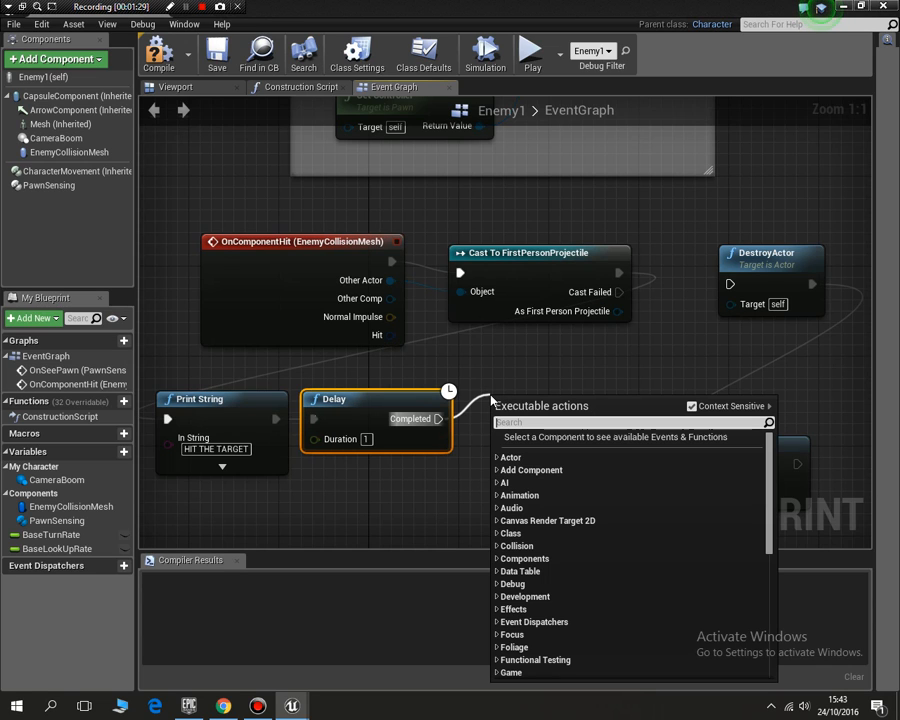
text(sdpawn)
key(BackSpace)
key(BackSpace)
key(BackSpace)
key(BackSpace)
key(BackSpace)
text(spawn)
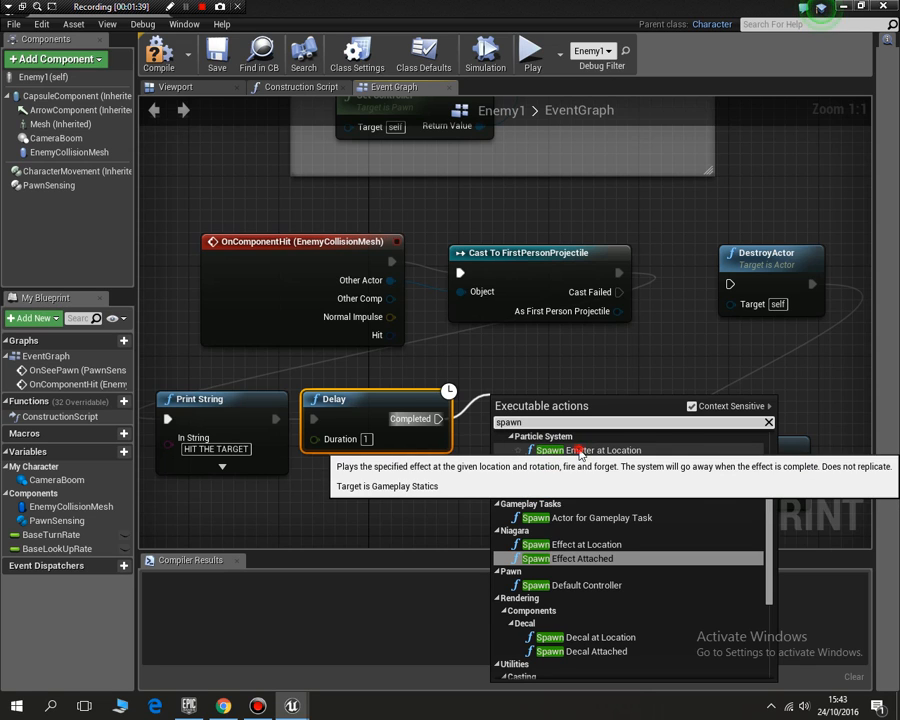
click(579, 452)
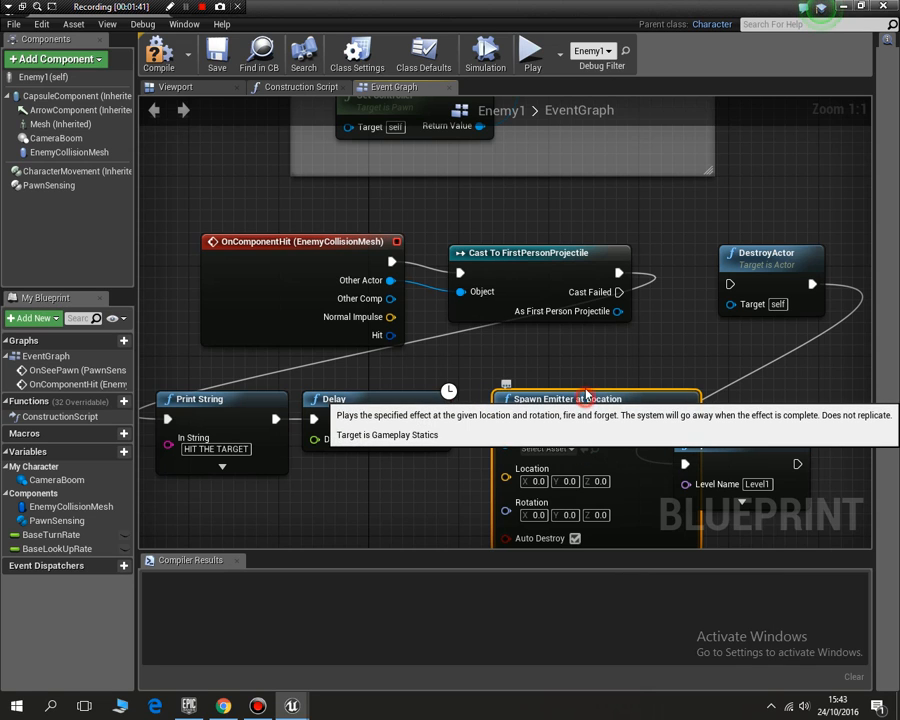
drag(585, 392, 585, 370)
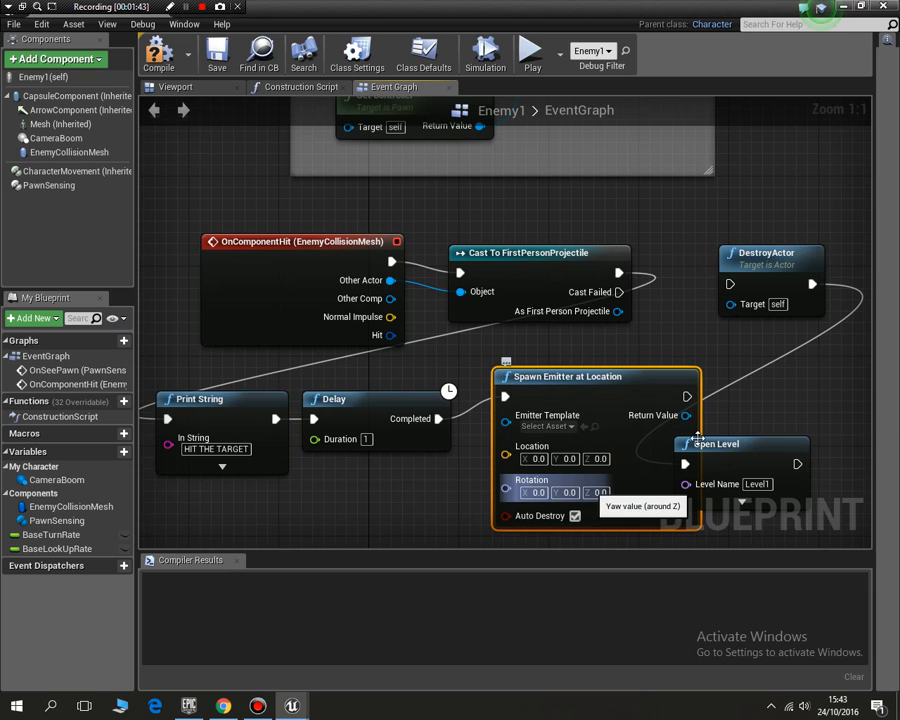
drag(690, 444, 765, 433)
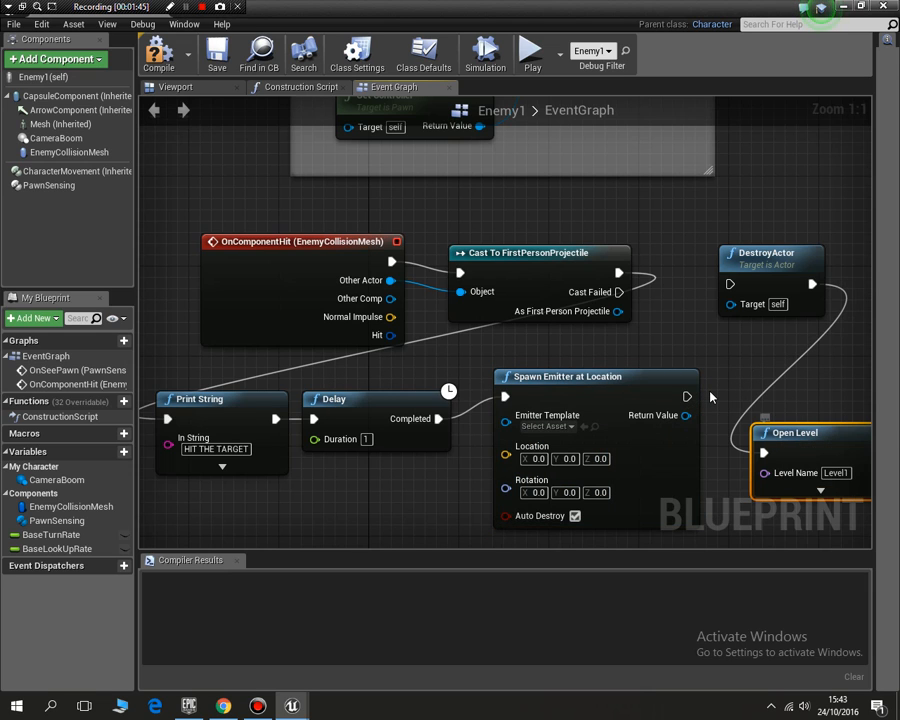
scroll(711, 398, down, 1)
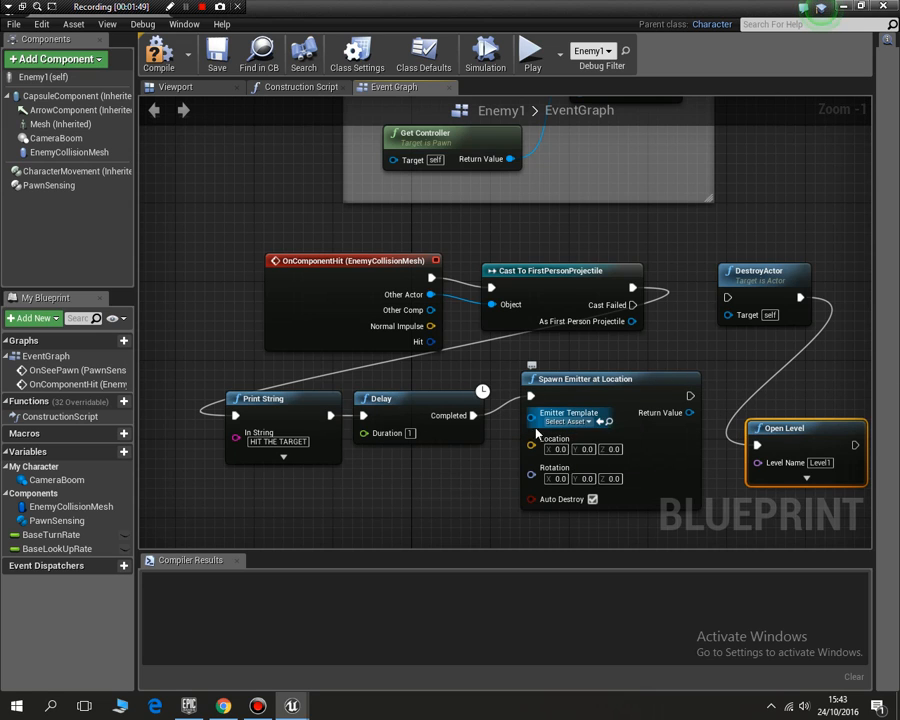
click(590, 422)
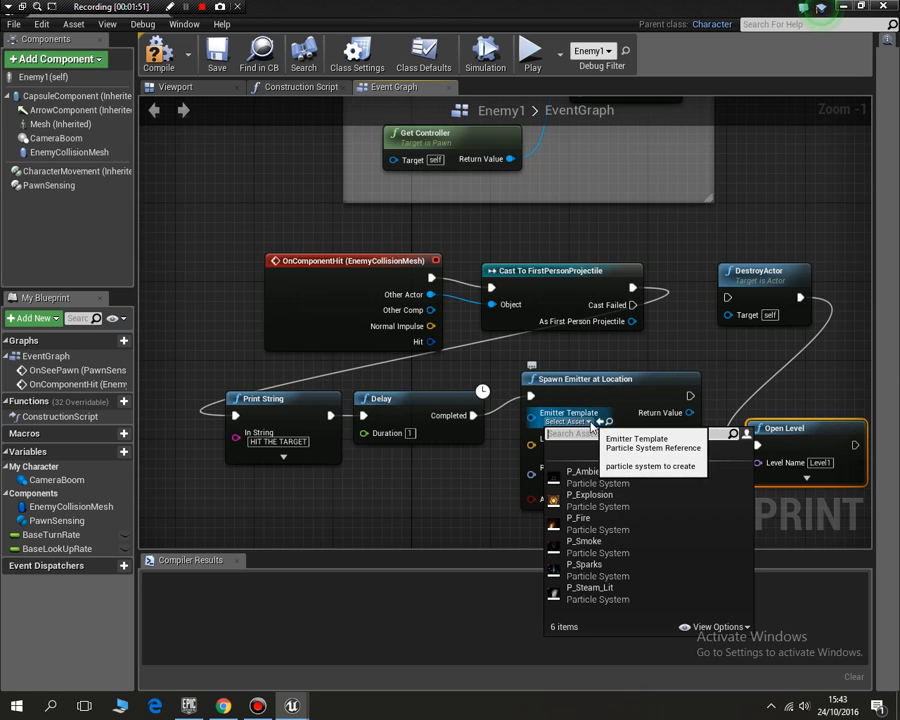
click(591, 495)
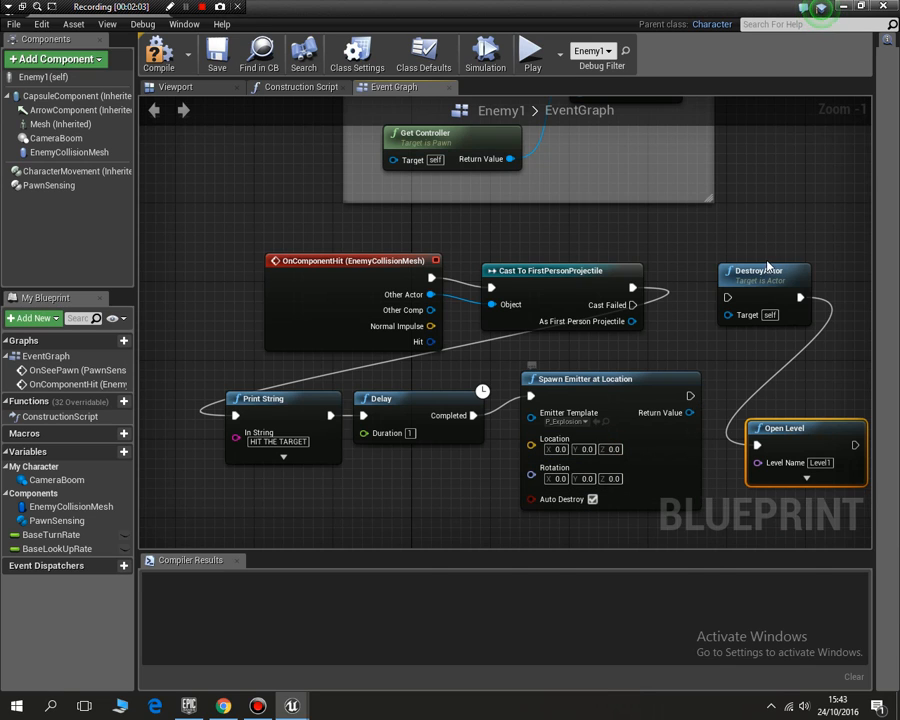
Add a second Delay of 1 second after Spawn Emitter at Location, placed above DestroyActor.
drag(798, 275, 866, 277)
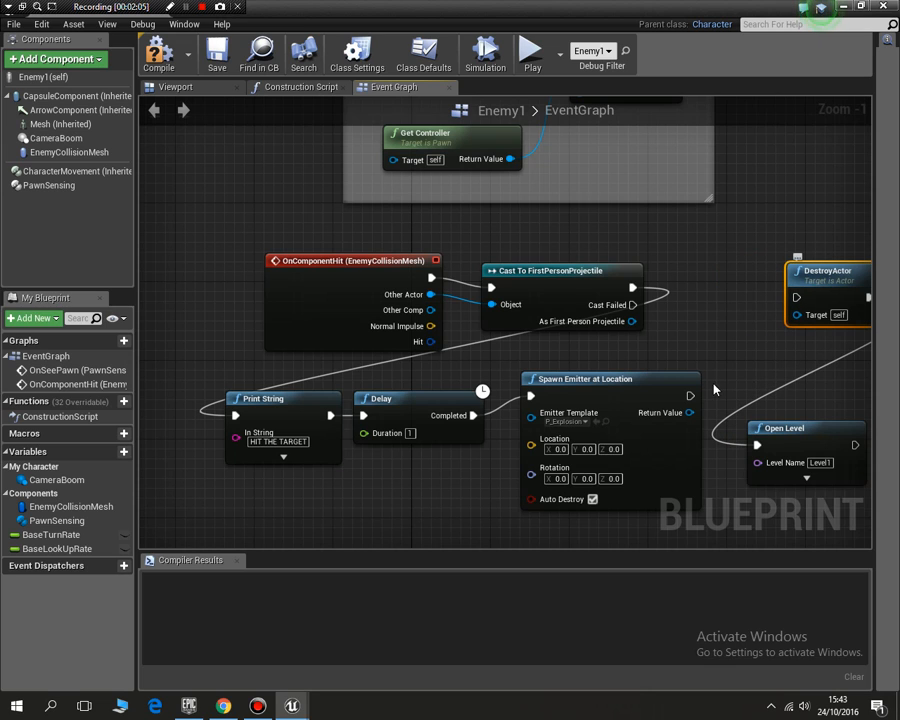
drag(689, 395, 706, 336)
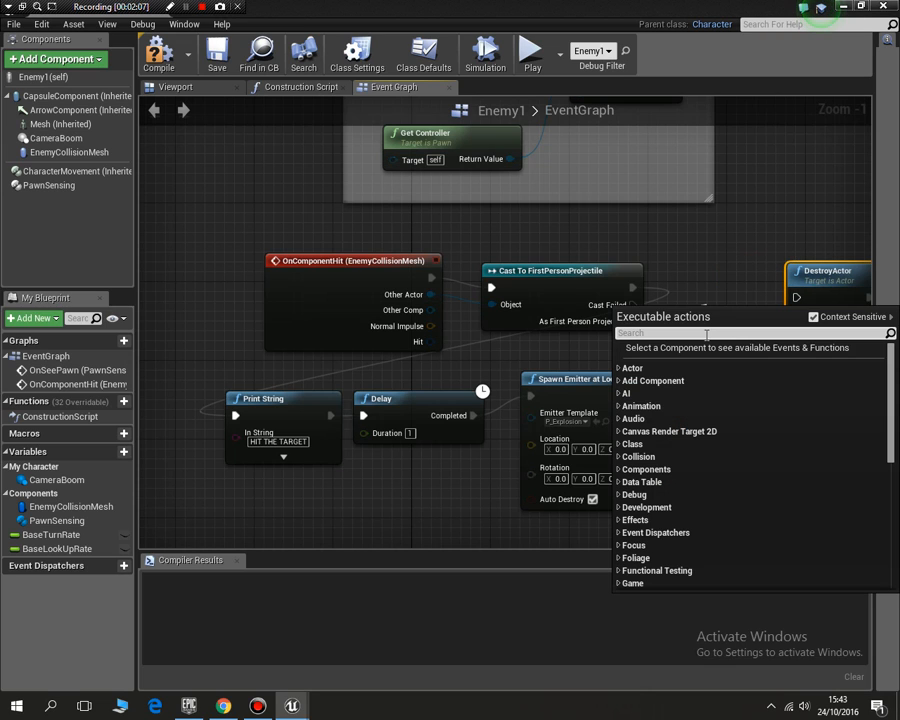
text(delay)
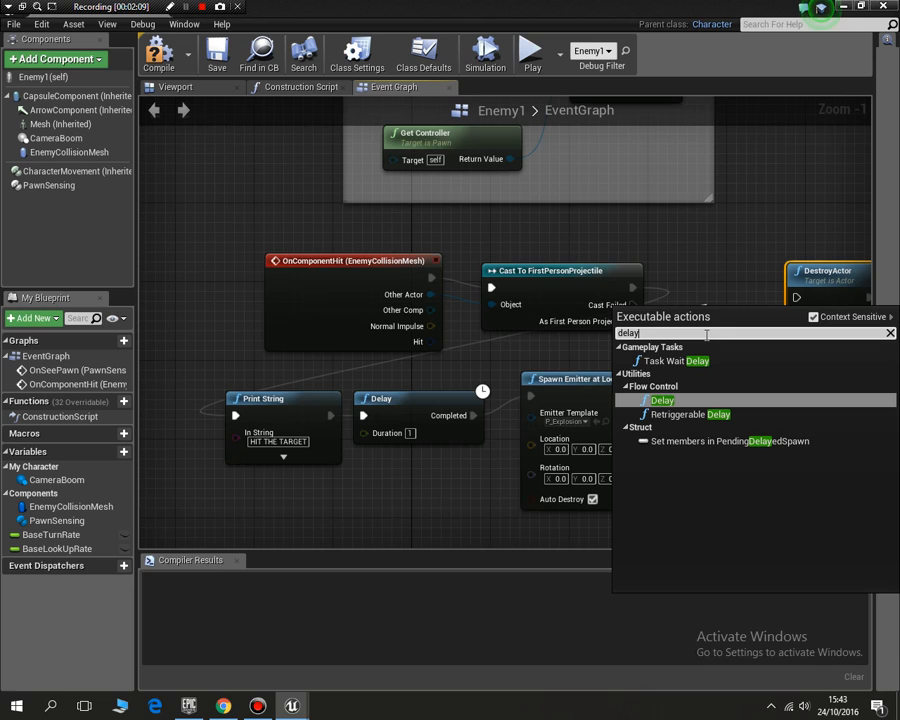
click(675, 399)
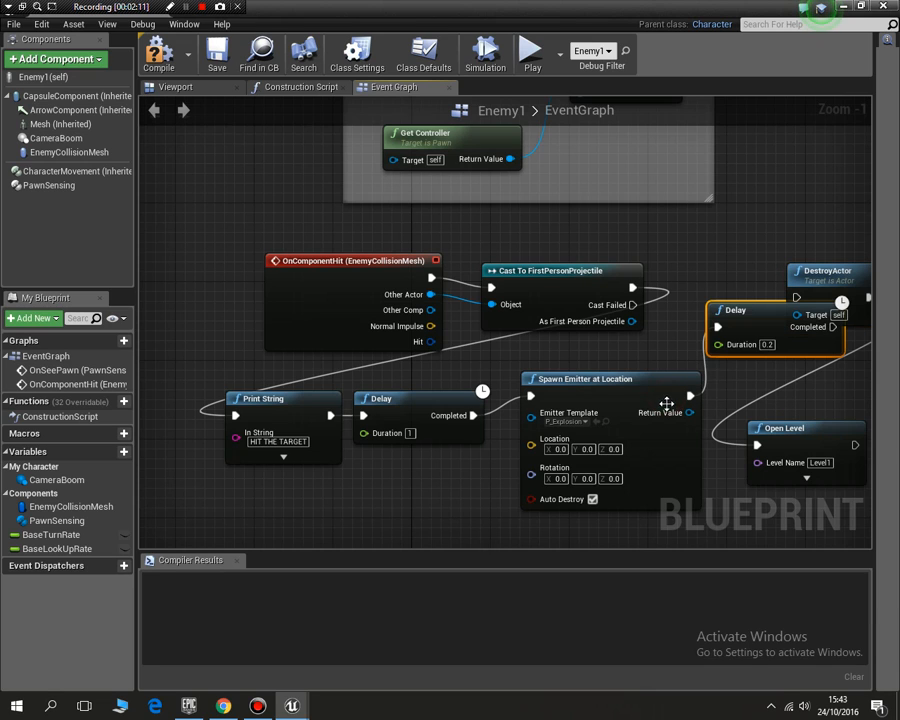
click(767, 344)
text(1)
key(Return)
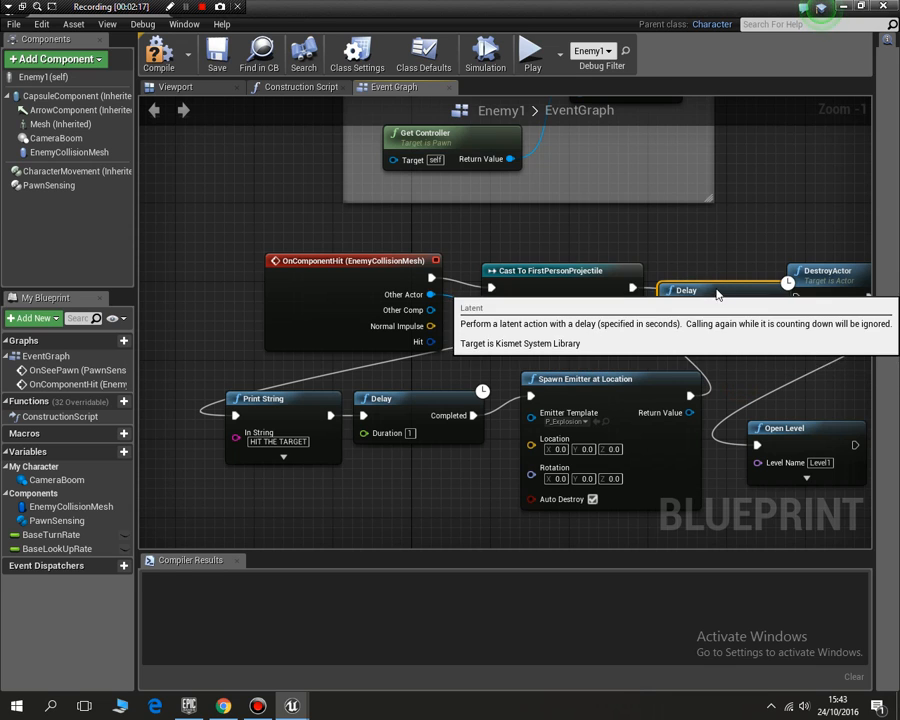
mouse_move(740, 310)
mouse_down()
mouse_move(701, 241)
mouse_move(700, 203)
mouse_up()
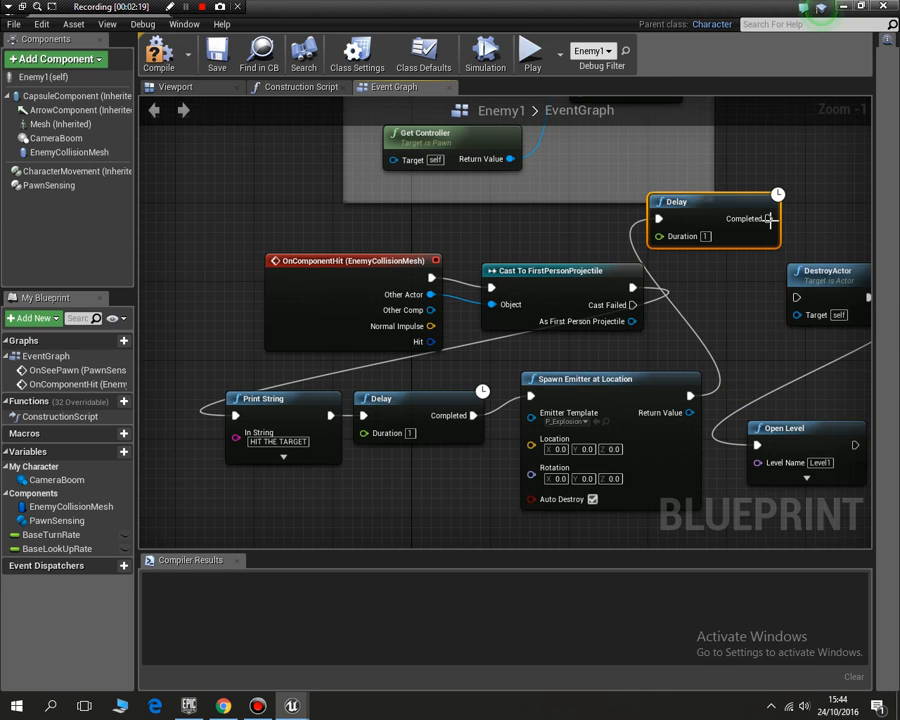
Connect the new Delay's Completed output to DestroyActor.
drag(768, 219, 795, 297)
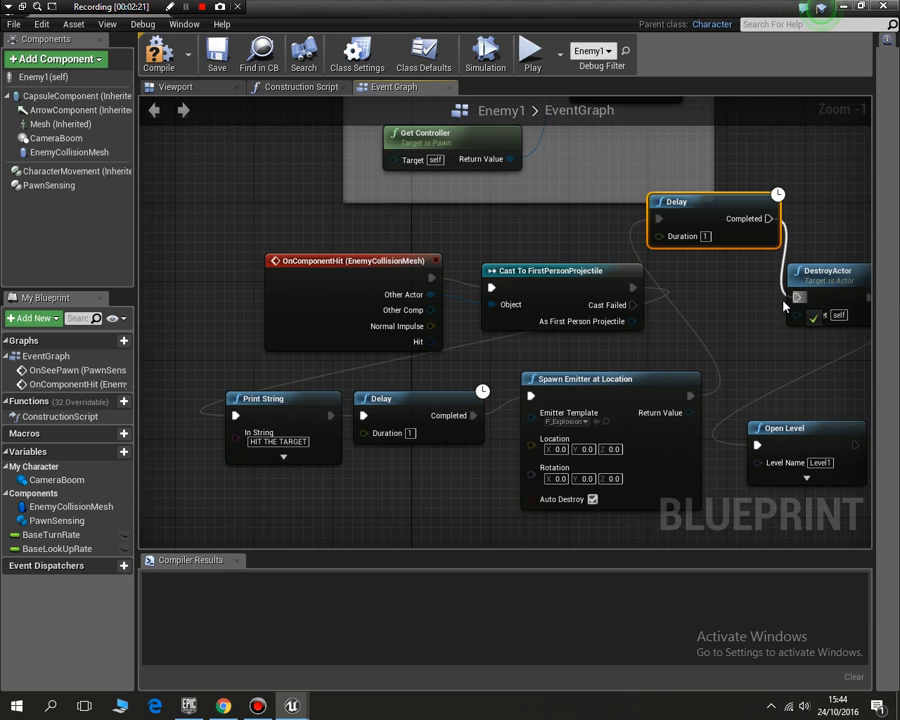
click(755, 275)
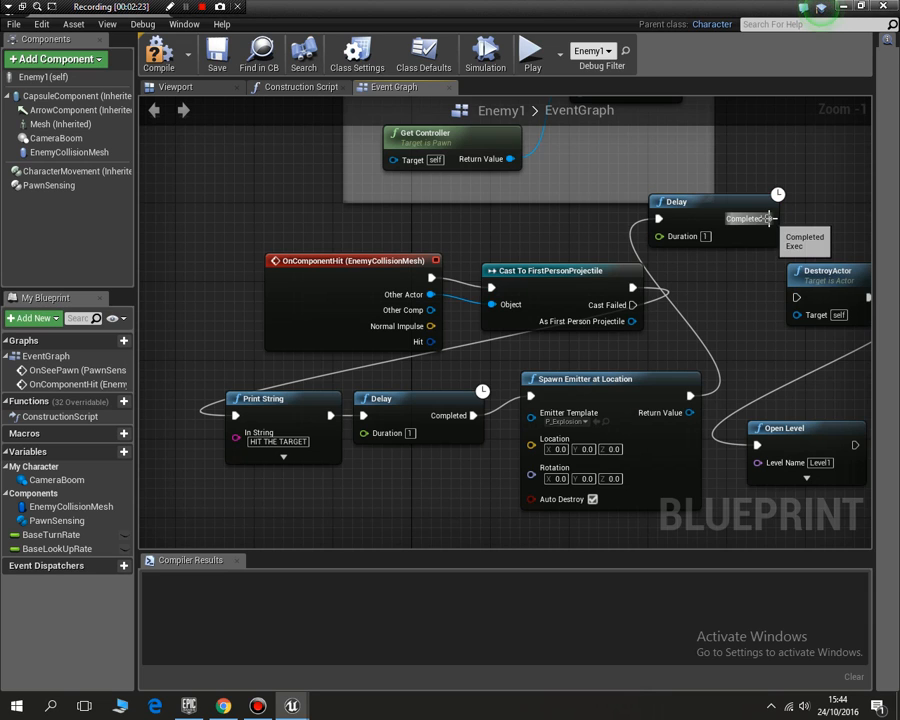
drag(768, 219, 796, 298)
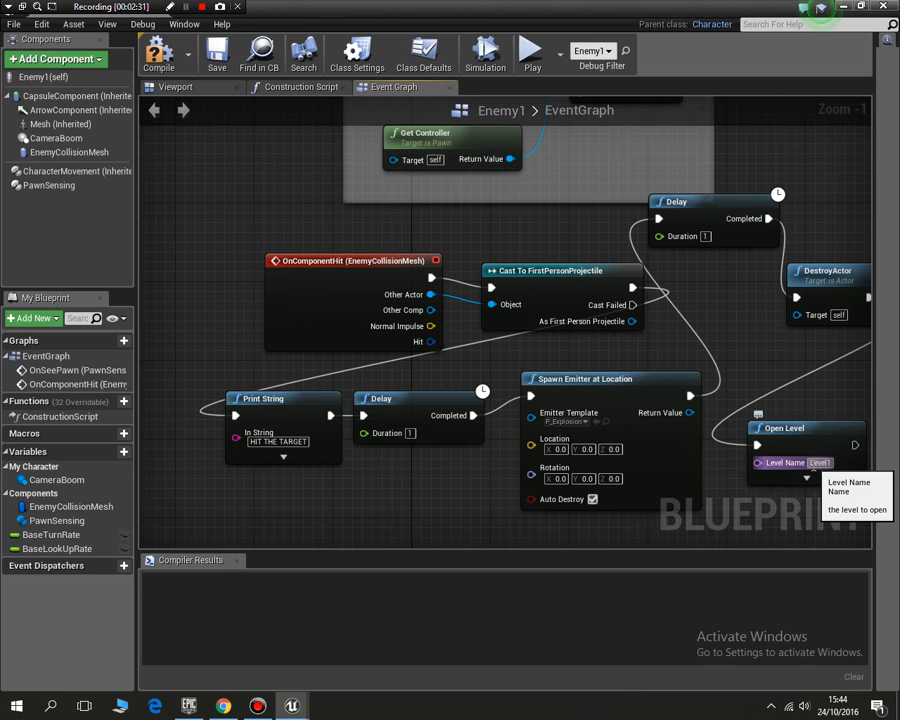
mouse_move(827, 275)
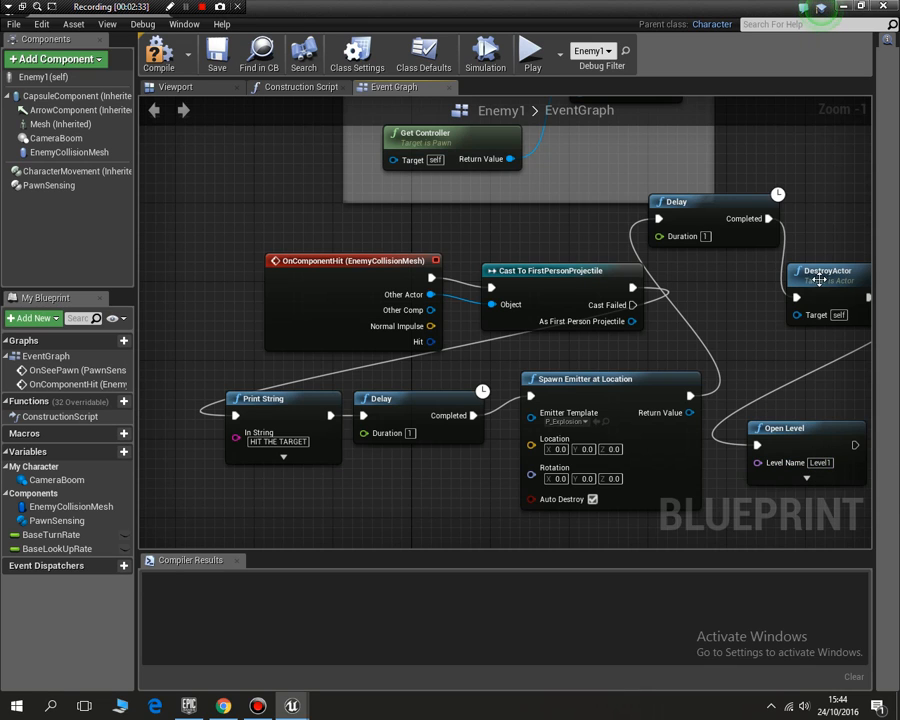
Shift the OnComponentHit, Print String, Delay and Cast nodes left into a tighter layout.
click(376, 261)
drag(353, 268, 273, 250)
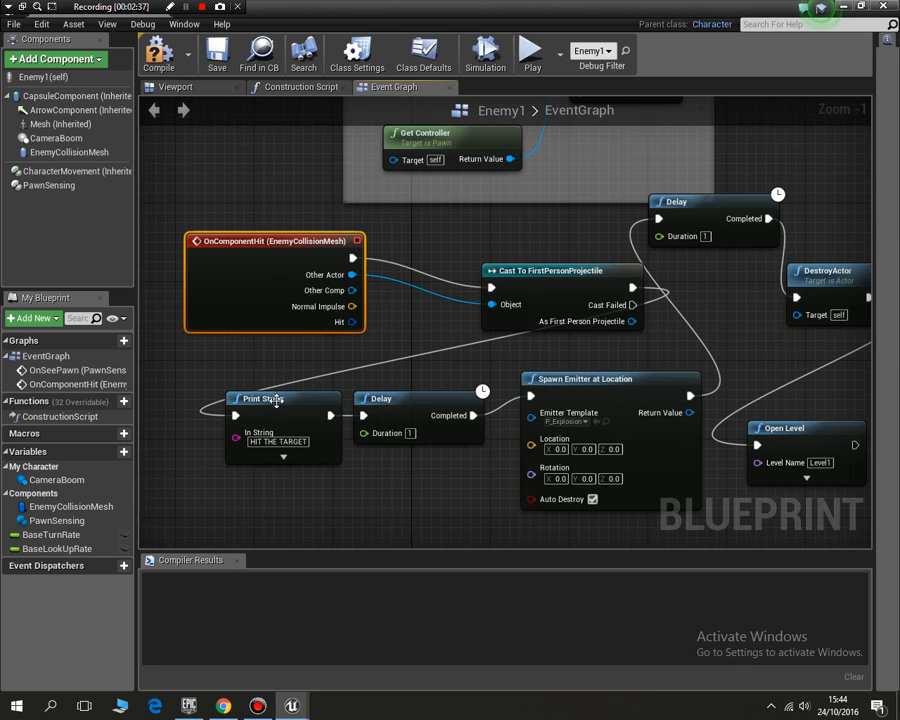
drag(277, 400, 226, 400)
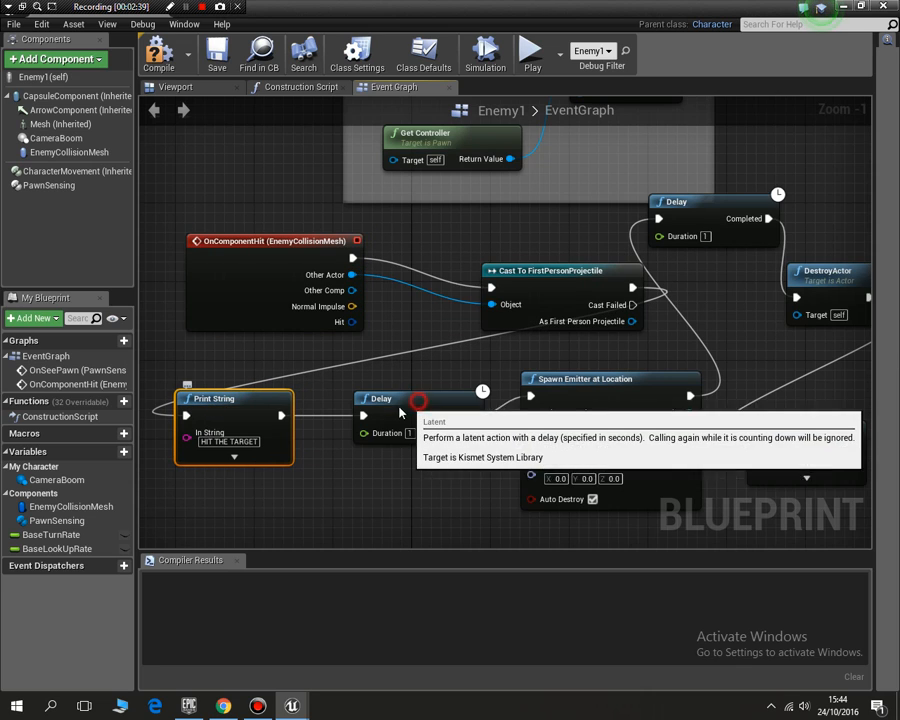
drag(397, 413, 367, 423)
click(531, 260)
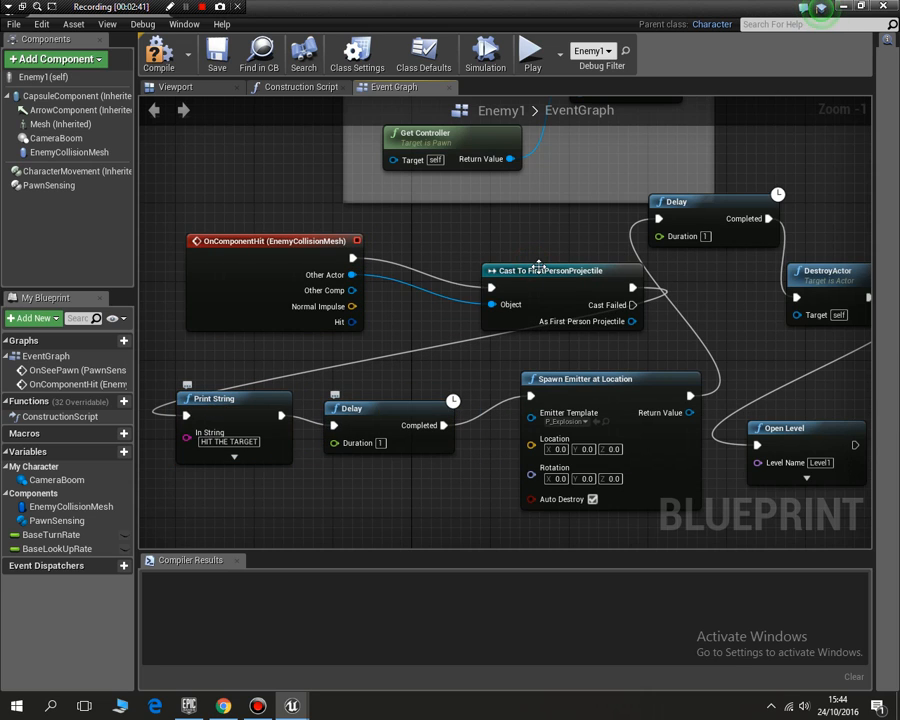
mouse_move(538, 266)
mouse_down()
mouse_move(470, 256)
mouse_move(460, 246)
mouse_up()
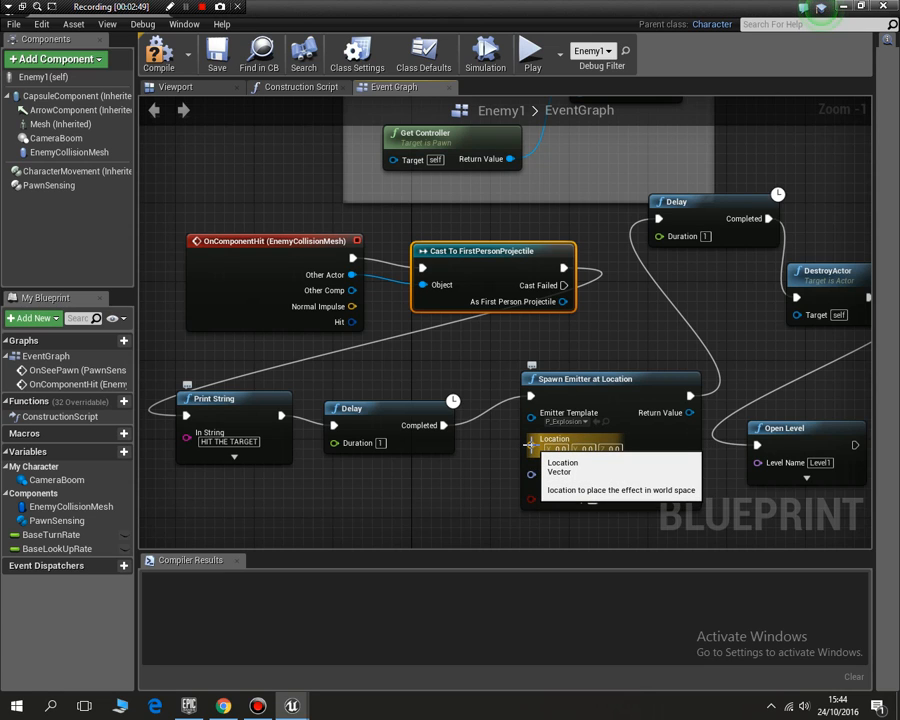
Feed a GetActorLocation node into the Spawn Emitter's Location input.
drag(531, 445, 452, 500)
text(get)
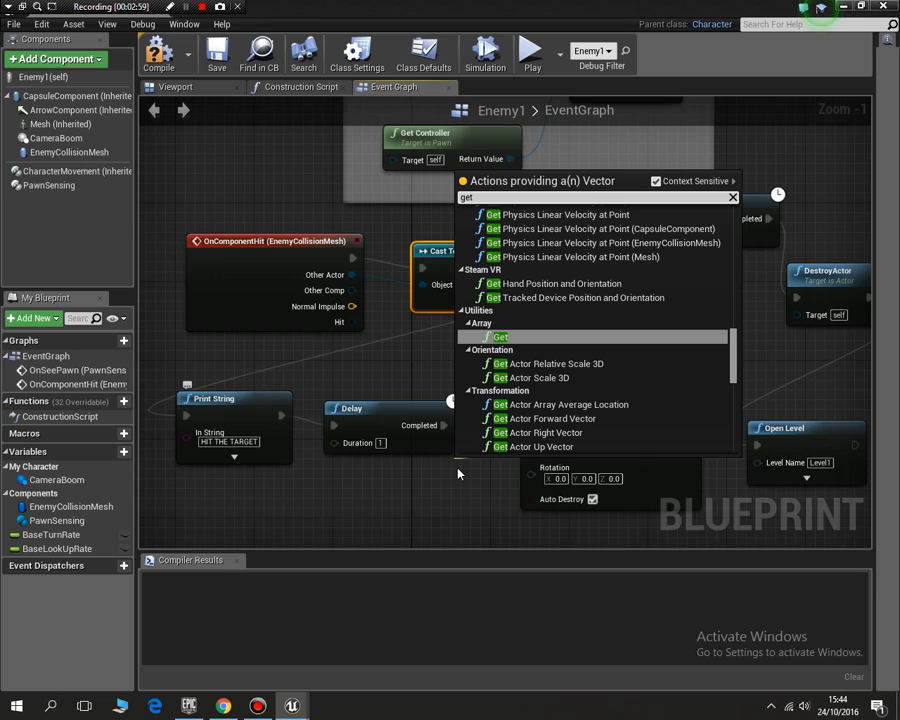
text( lo)
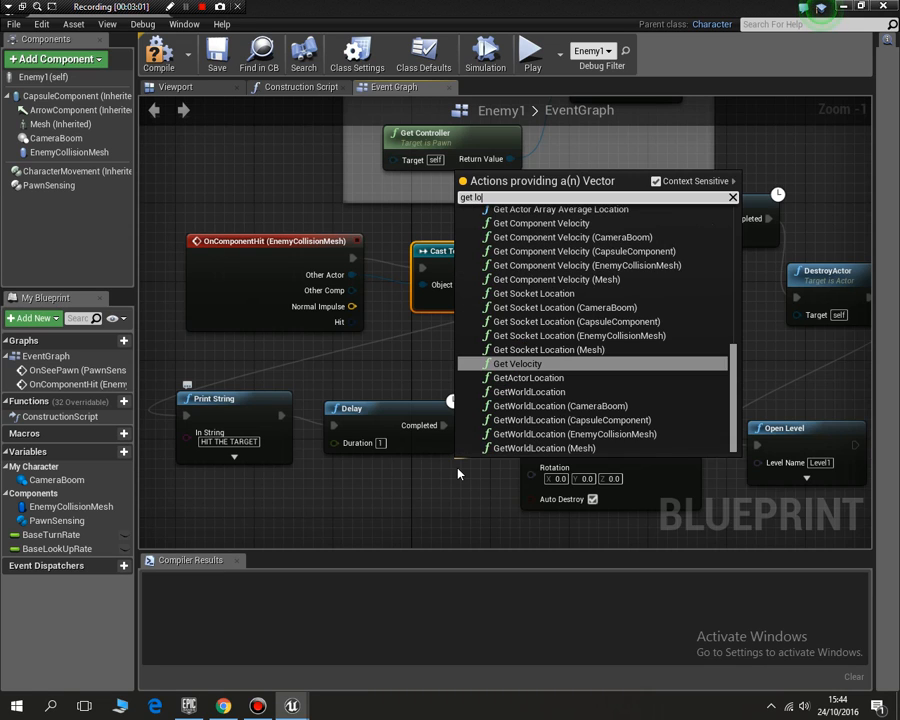
text(ca)
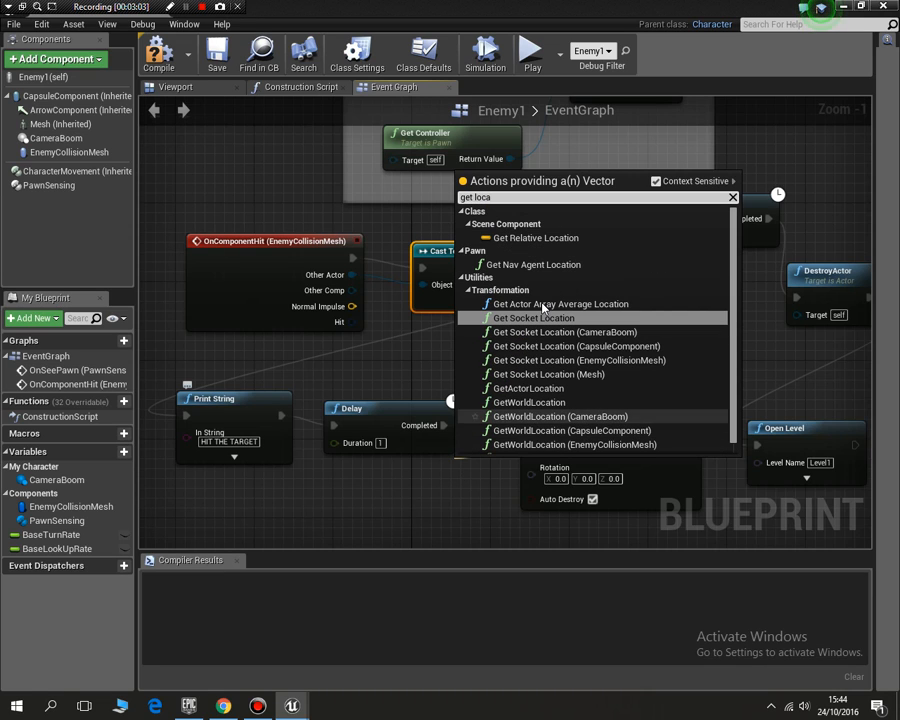
click(521, 387)
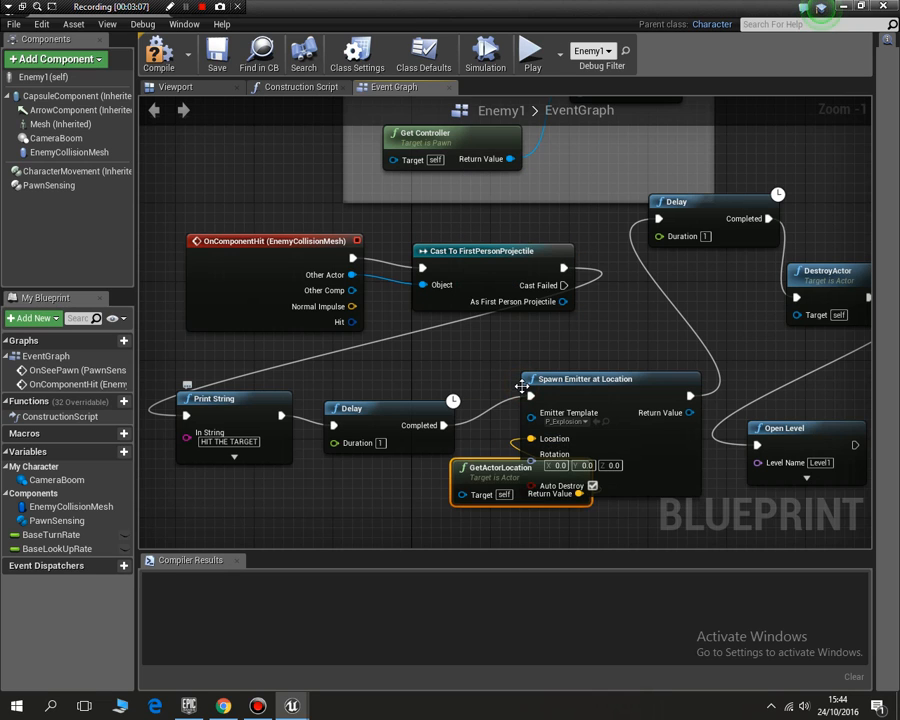
mouse_move(464, 475)
mouse_down()
mouse_move(424, 493)
mouse_move(331, 482)
mouse_up()
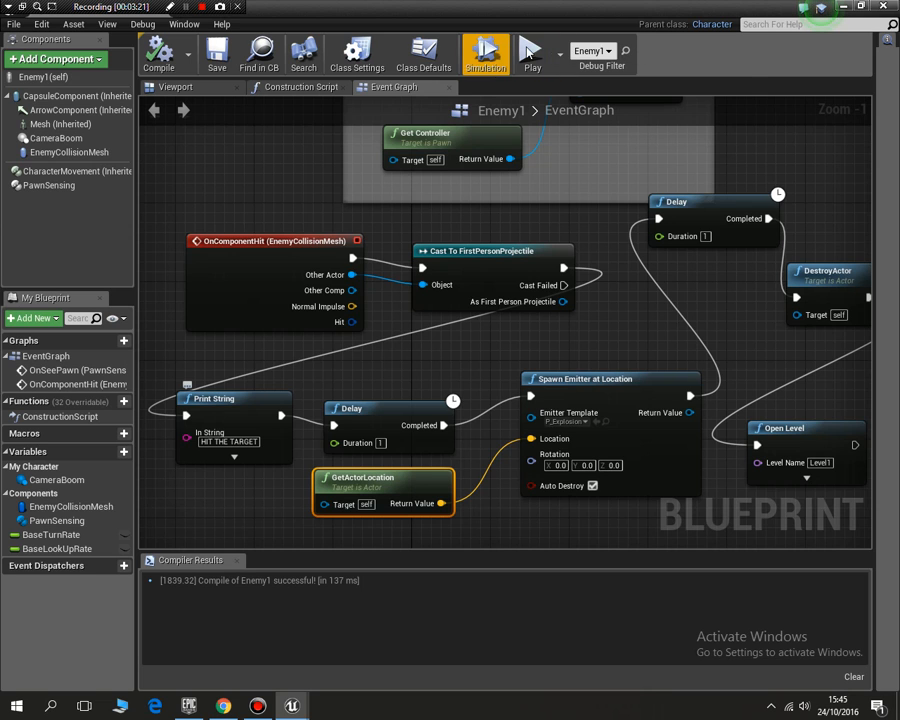
click(843, 6)
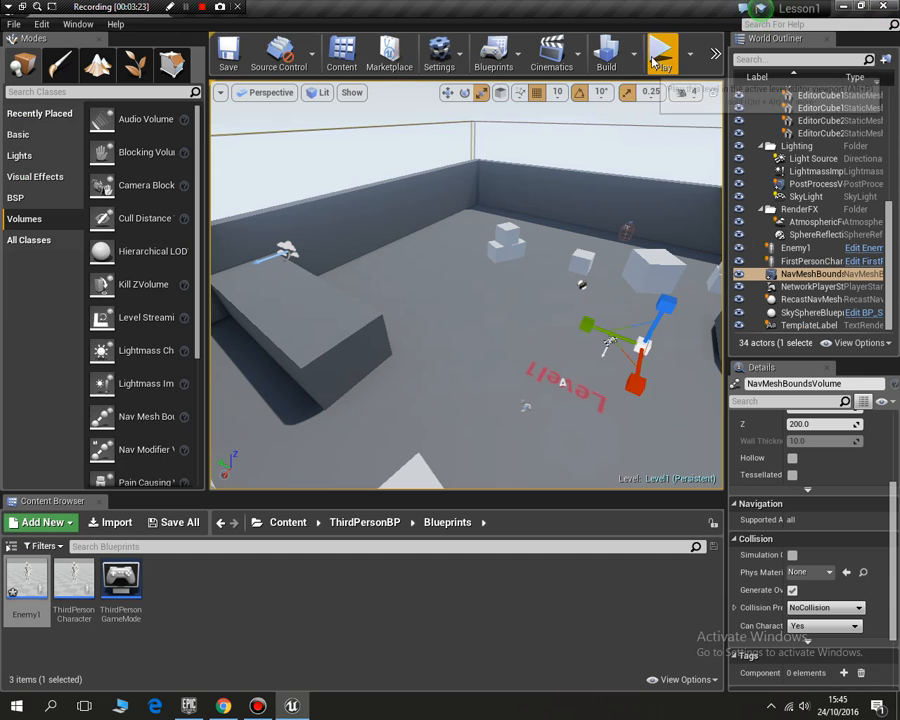
click(662, 52)
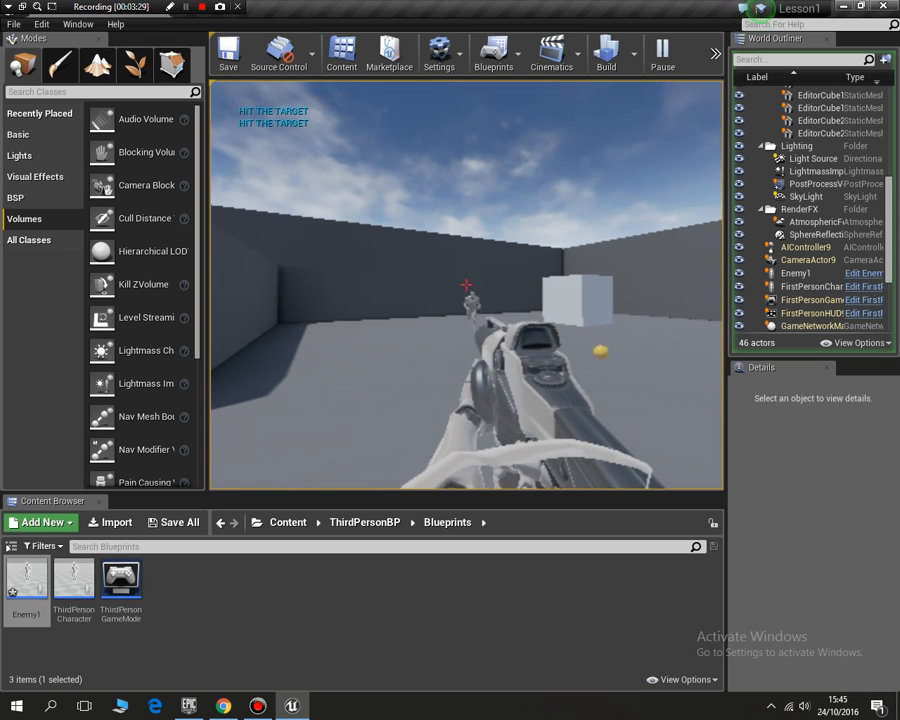
click(466, 285)
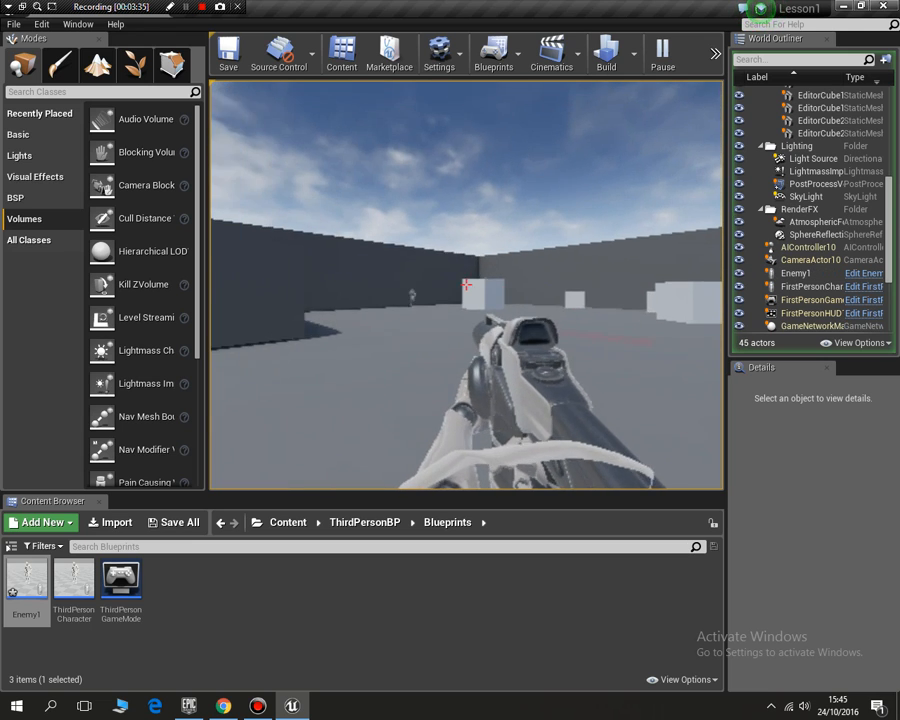
click(466, 285)
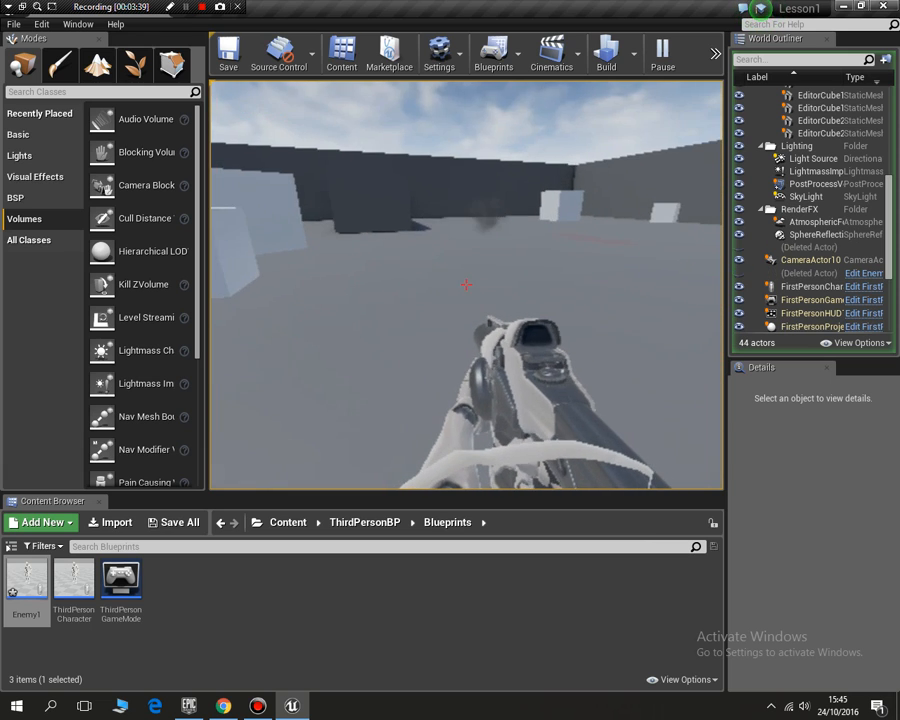
key(w)
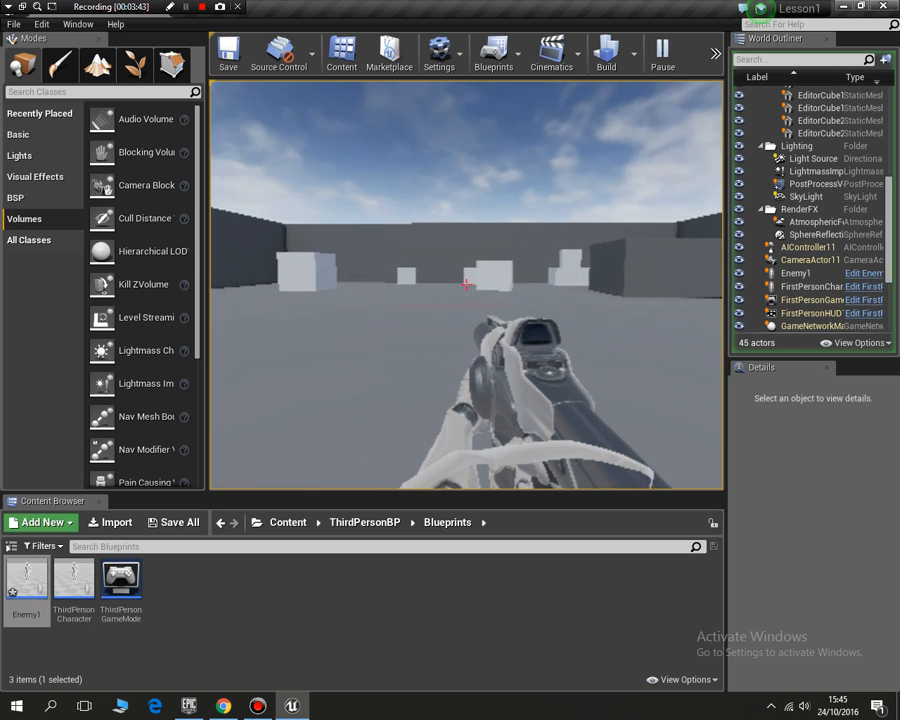
click(466, 285)
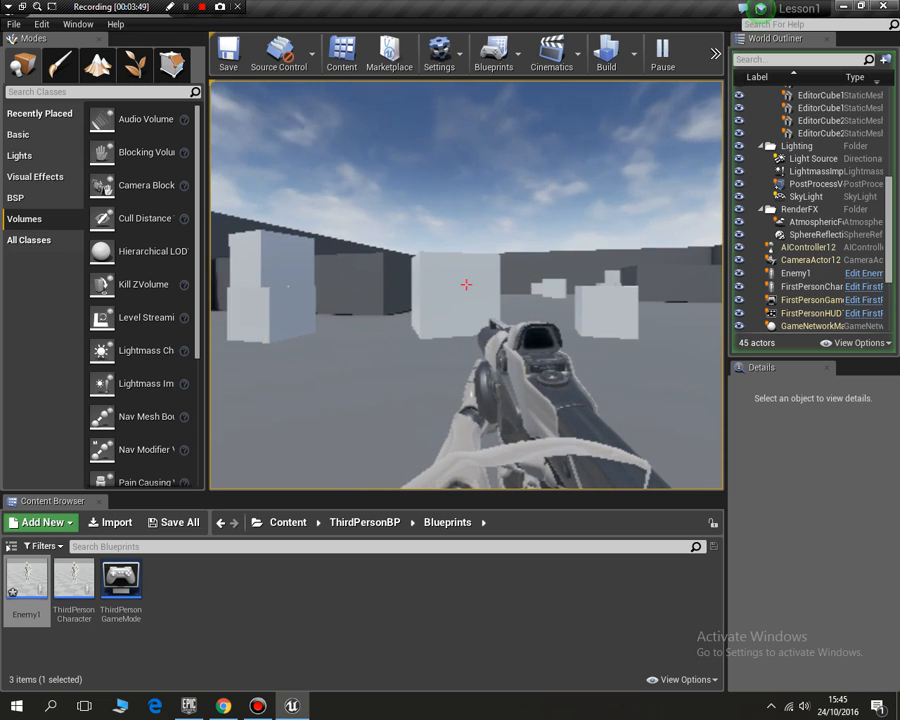
key(Escape)
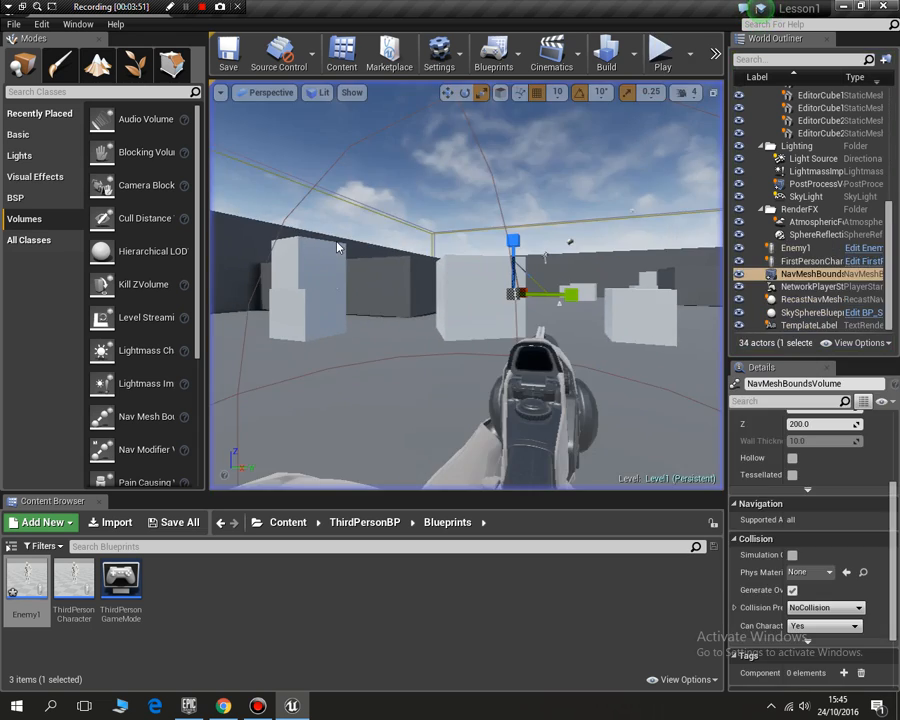
Delete the Delay after Print String and wire Print String directly to Spawn Emitter at Location.
double_click(26, 585)
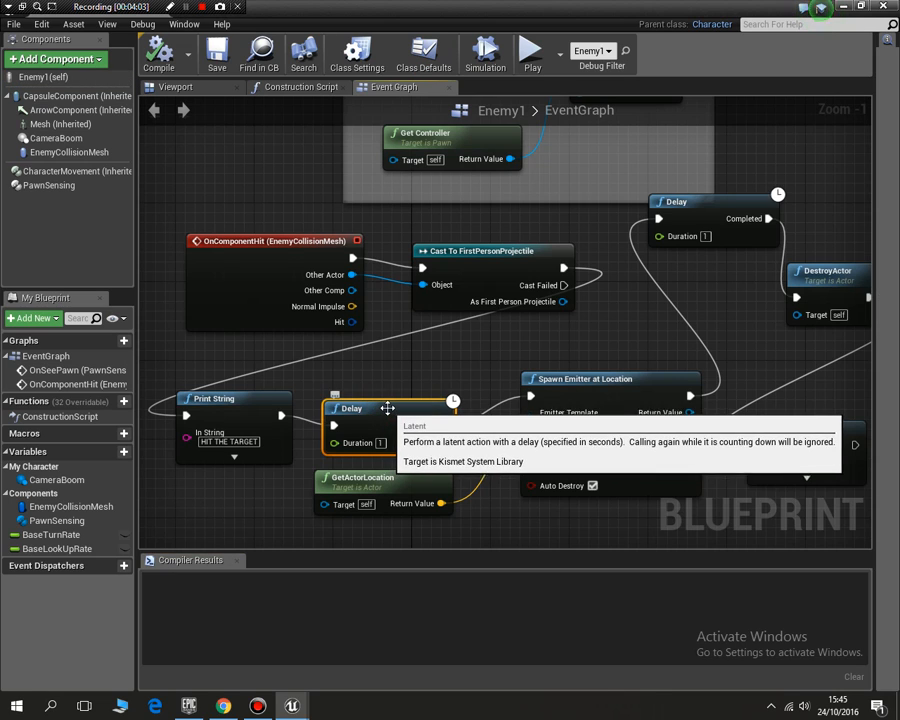
key(Delete)
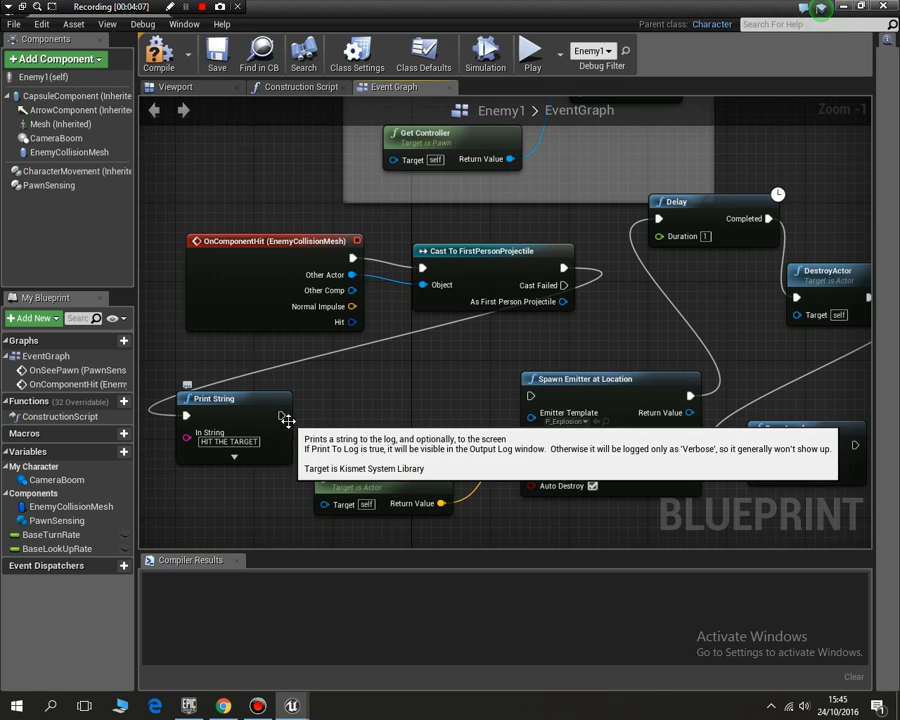
drag(281, 416, 531, 396)
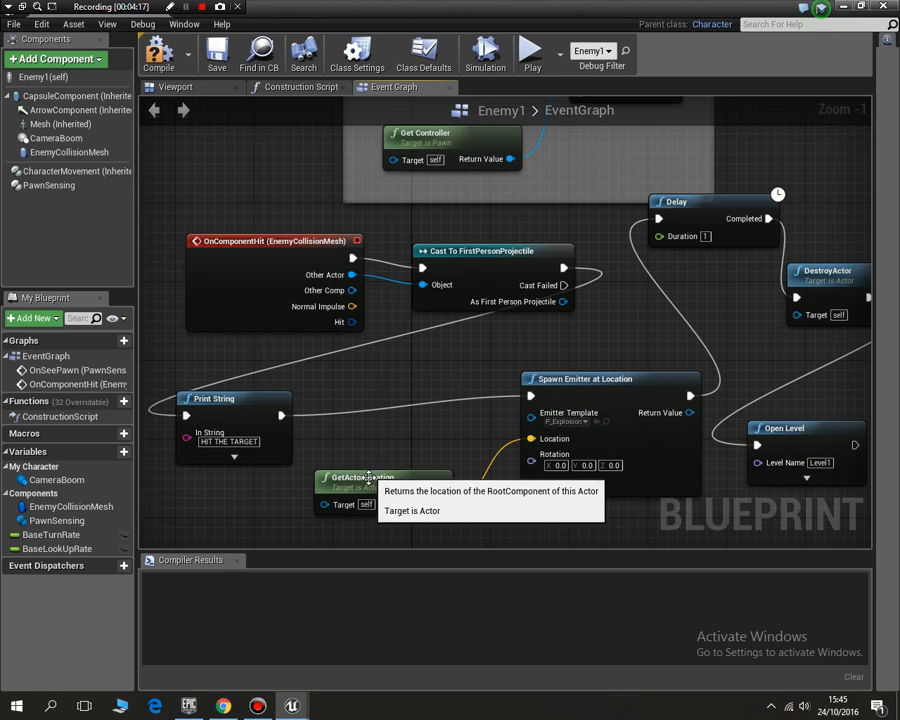
drag(315, 495, 244, 514)
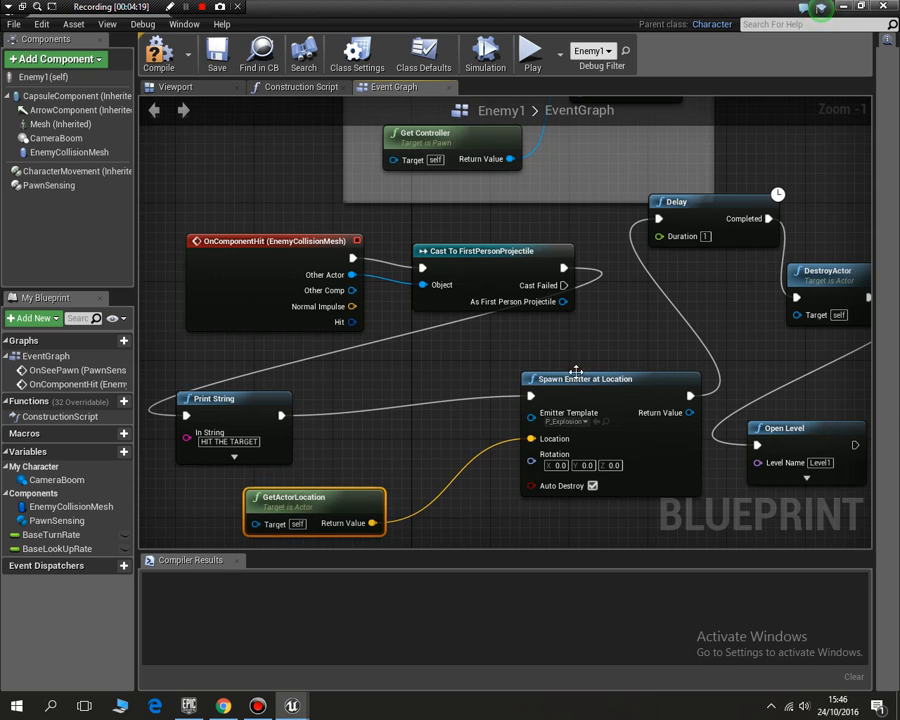
drag(574, 378, 464, 378)
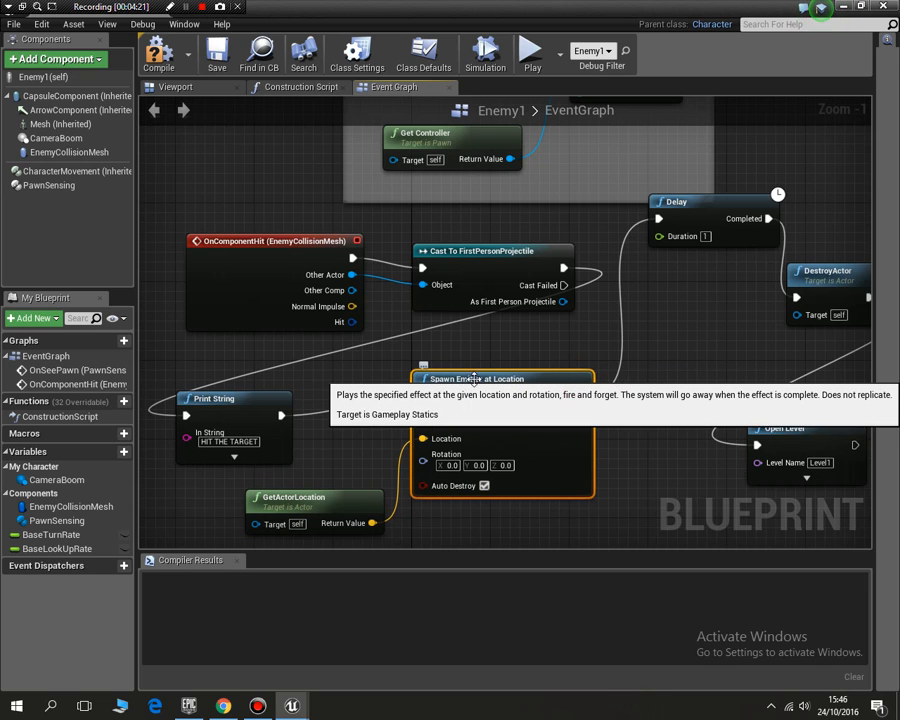
Add a Spawn Sound at Location node after the emitter, playing the Explosion01 sound.
right_click(657, 327)
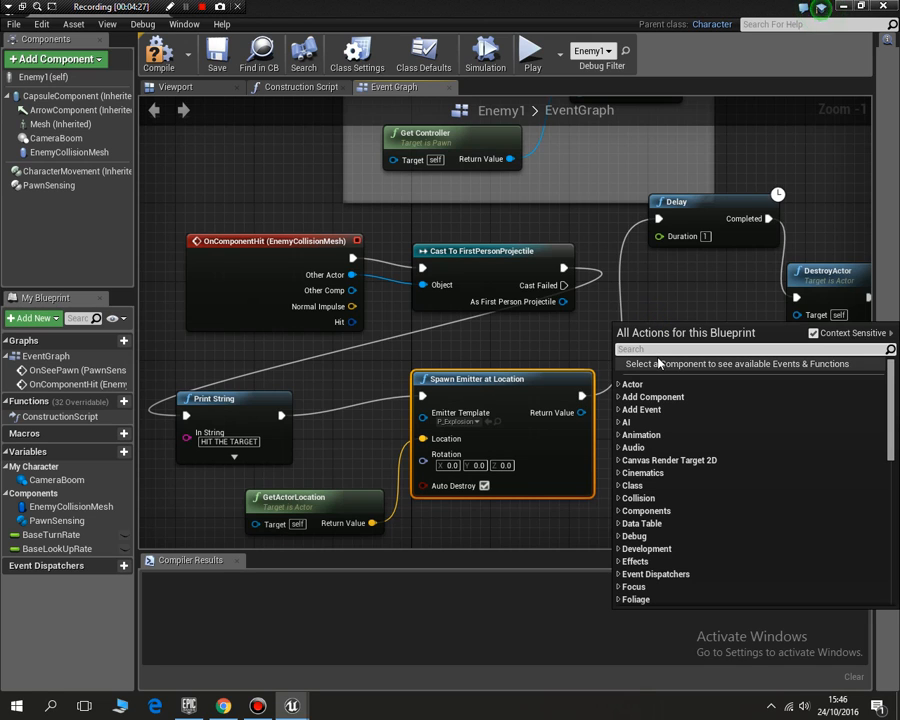
text(s)
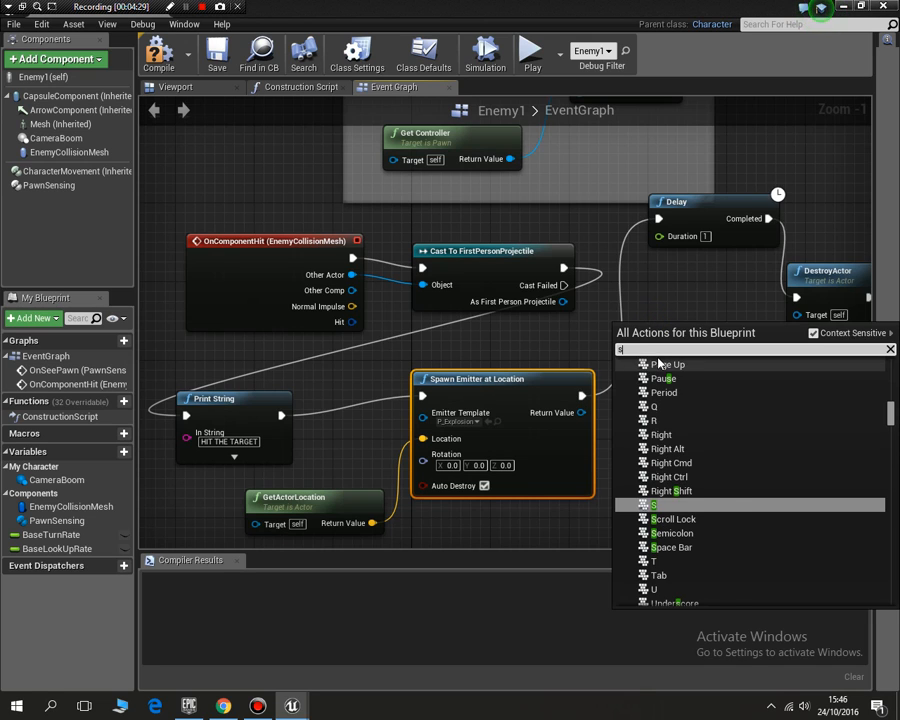
text(pawn)
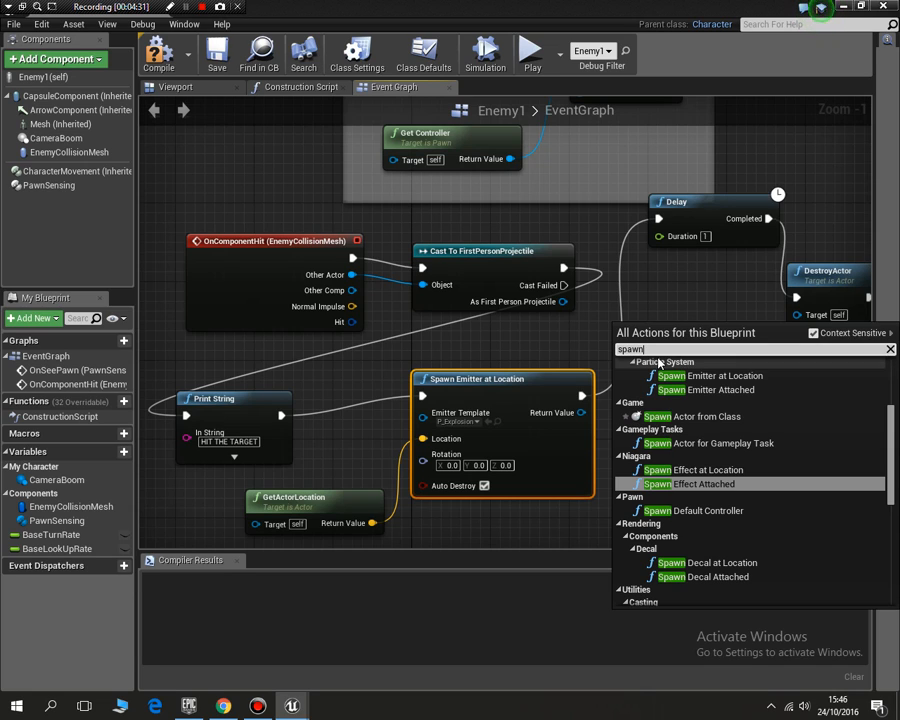
text( s)
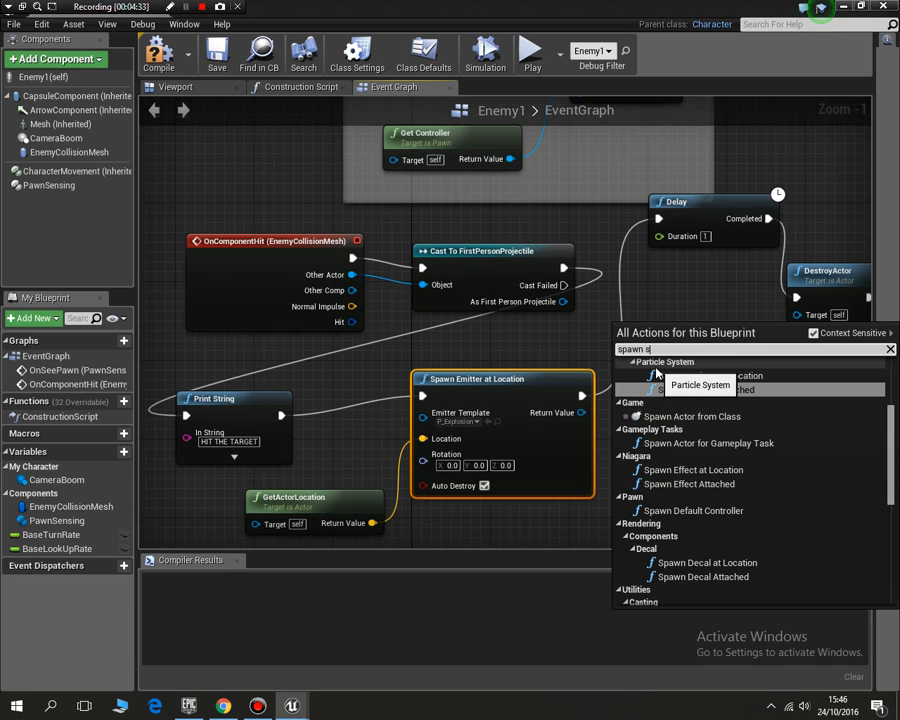
text(oun)
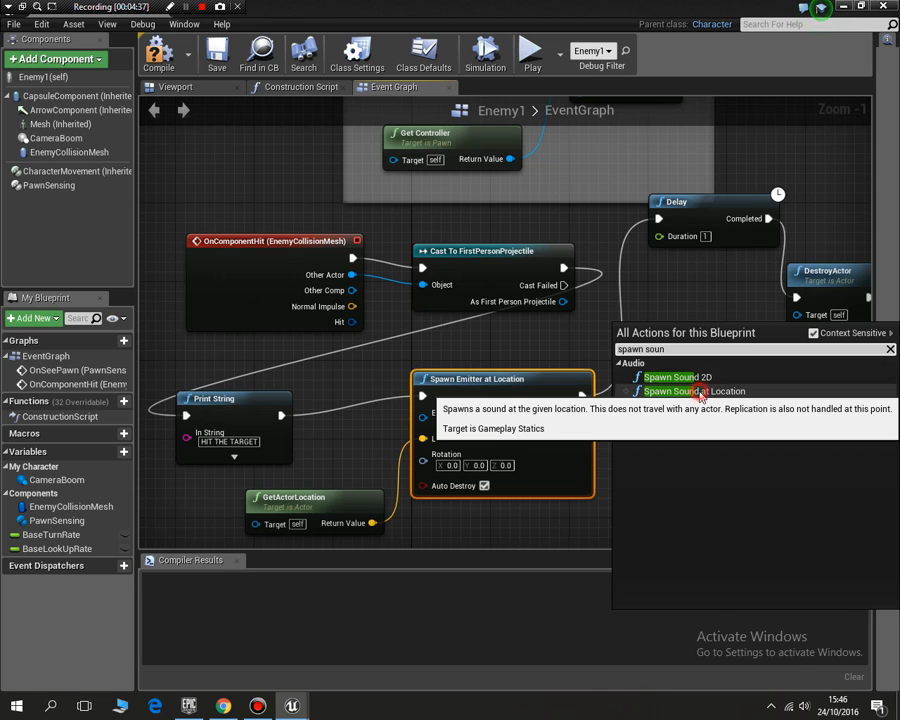
click(692, 391)
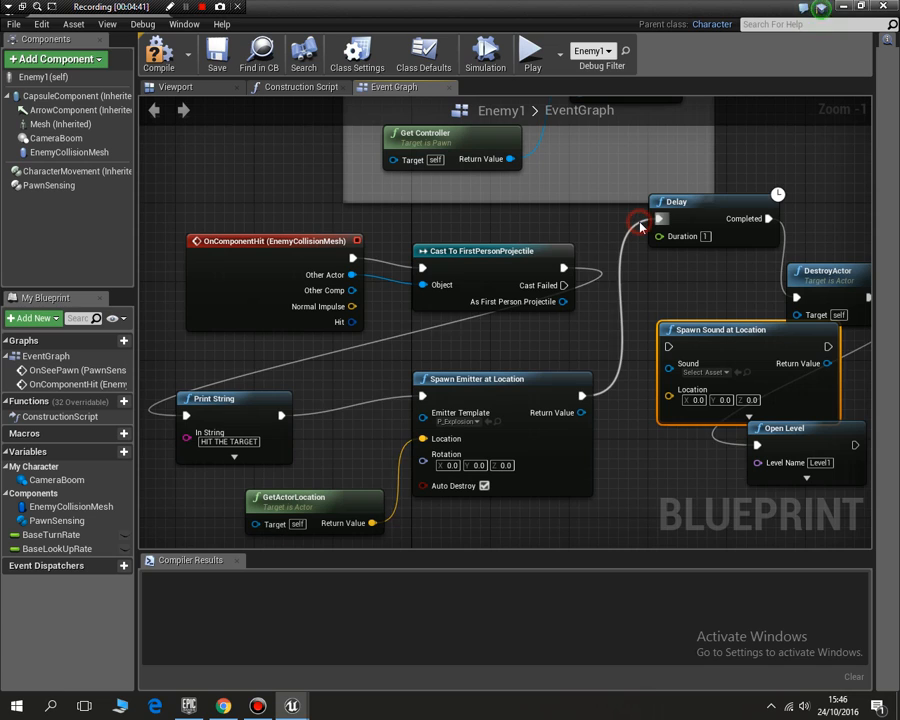
mouse_move(655, 218)
ctrl+mouse_down()
mouse_move(668, 346)
mouse_move(627, 240)
mouse_move(632, 316)
mouse_move(657, 355)
mouse_move(669, 346)
ctrl+mouse_up()
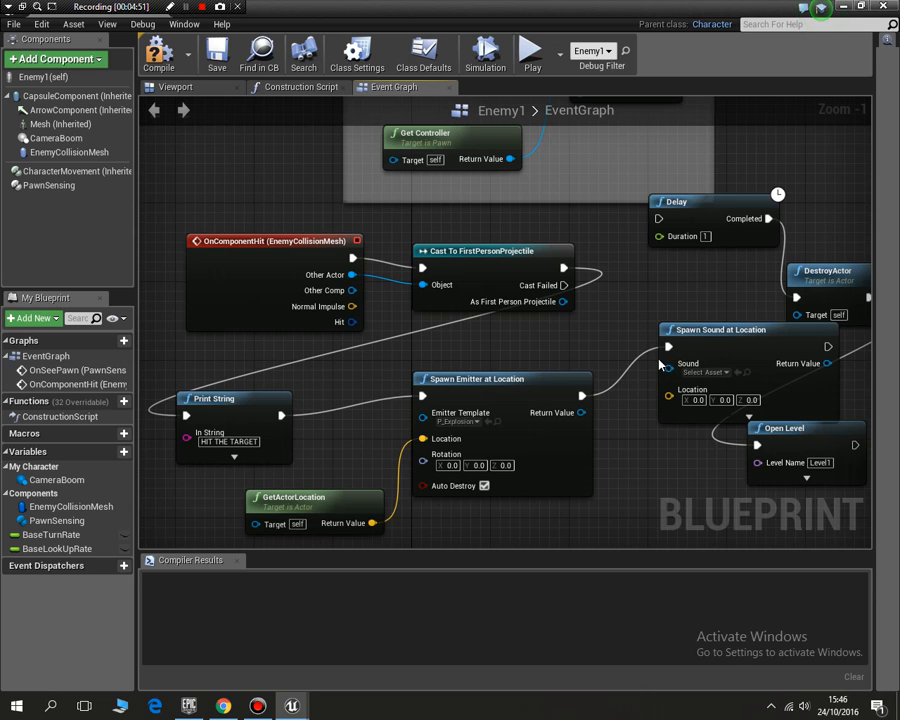
click(727, 374)
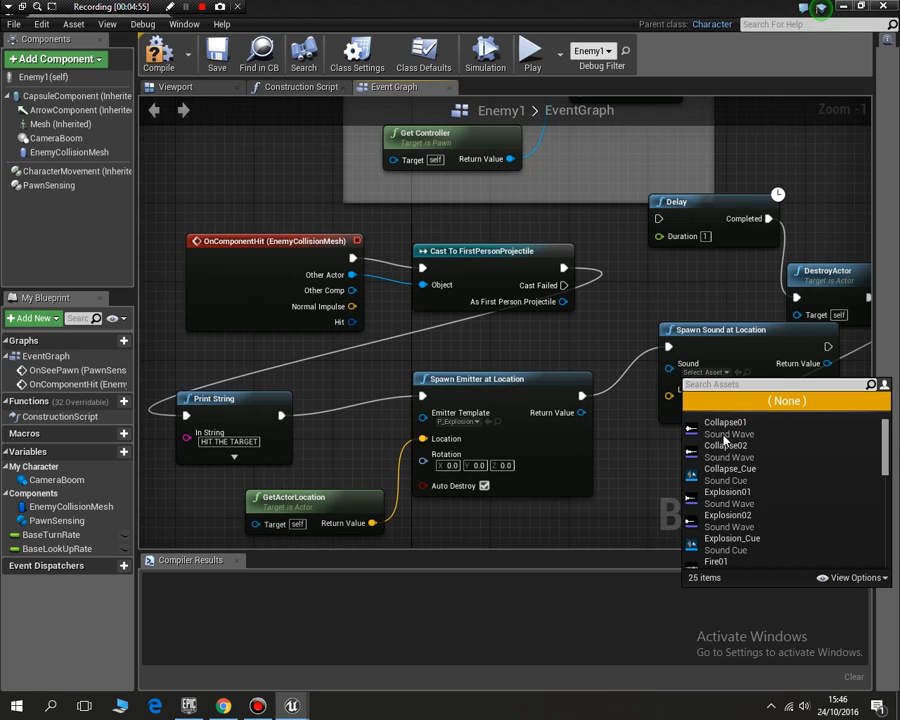
click(733, 503)
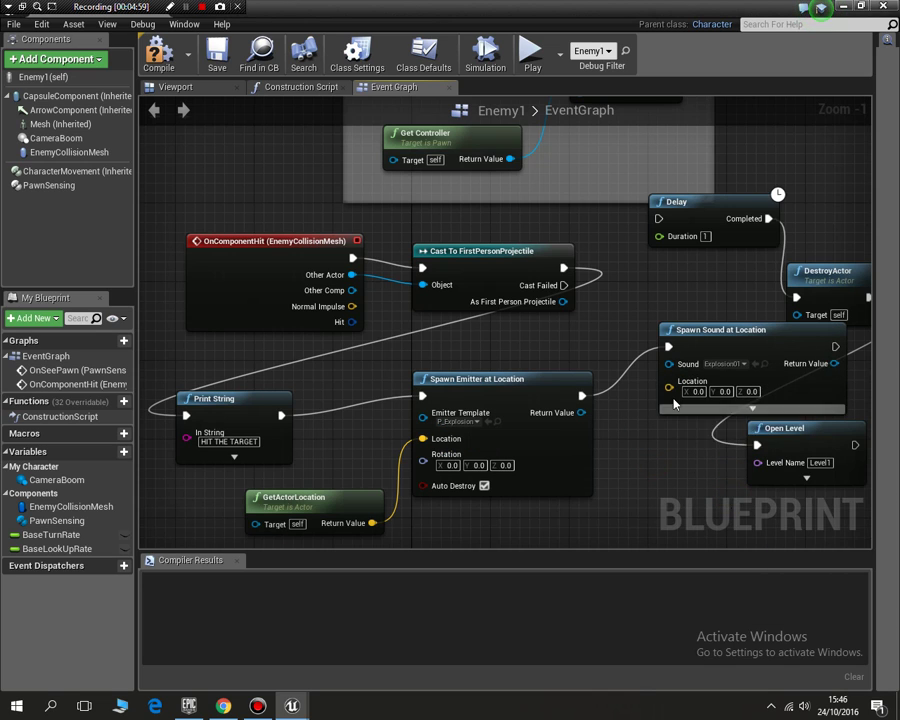
Feed GetActorLocation into Spawn Sound's Location, run the Delay after the sound, and compile Enemy1.
drag(621, 491, 372, 492)
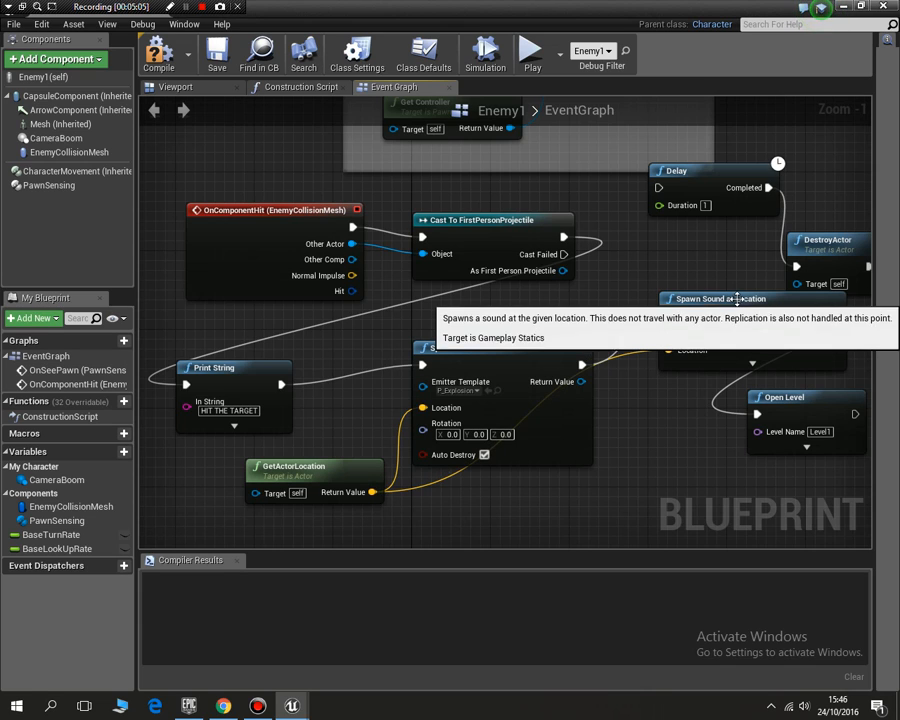
drag(734, 300, 637, 298)
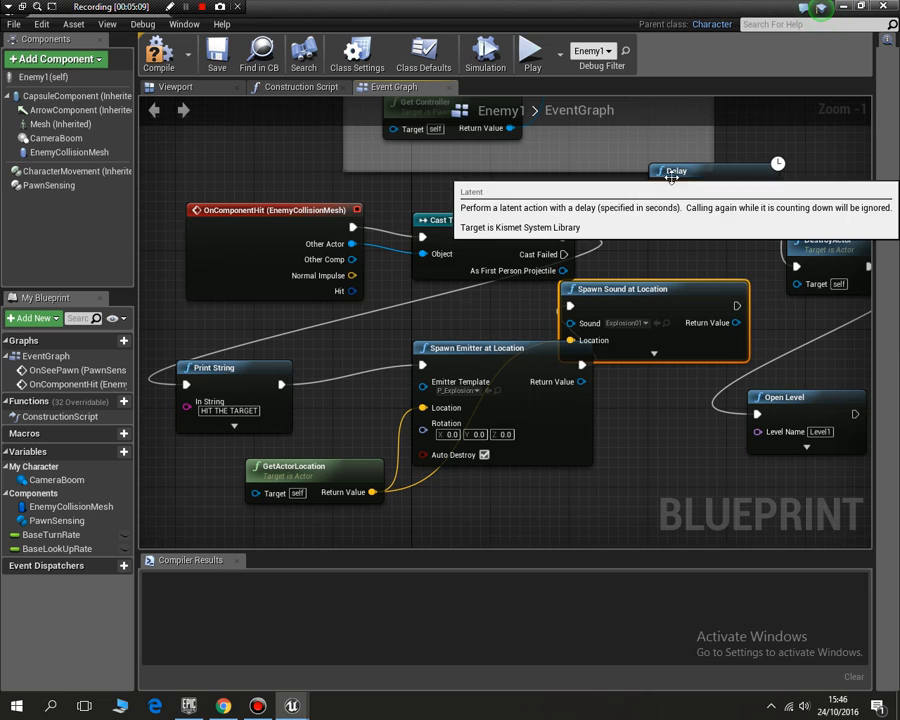
drag(737, 306, 660, 187)
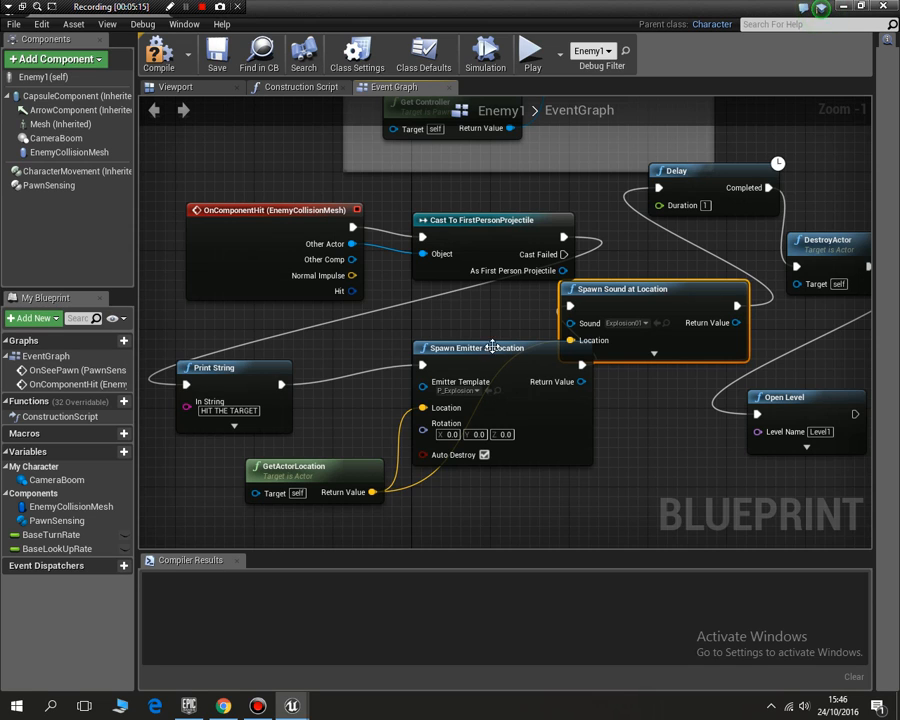
mouse_move(477, 348)
drag(492, 345, 500, 405)
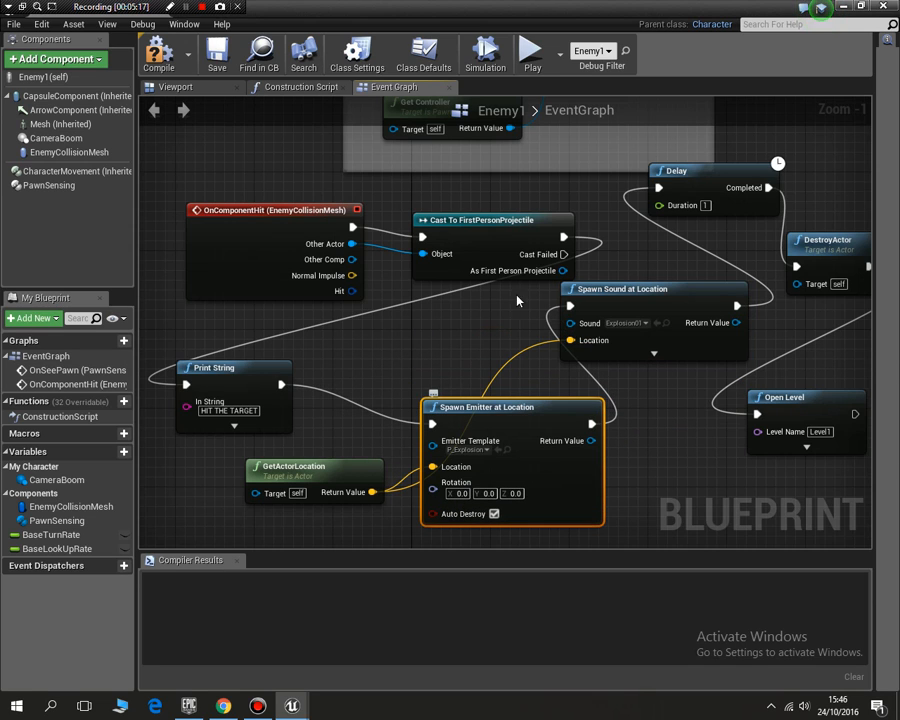
click(158, 52)
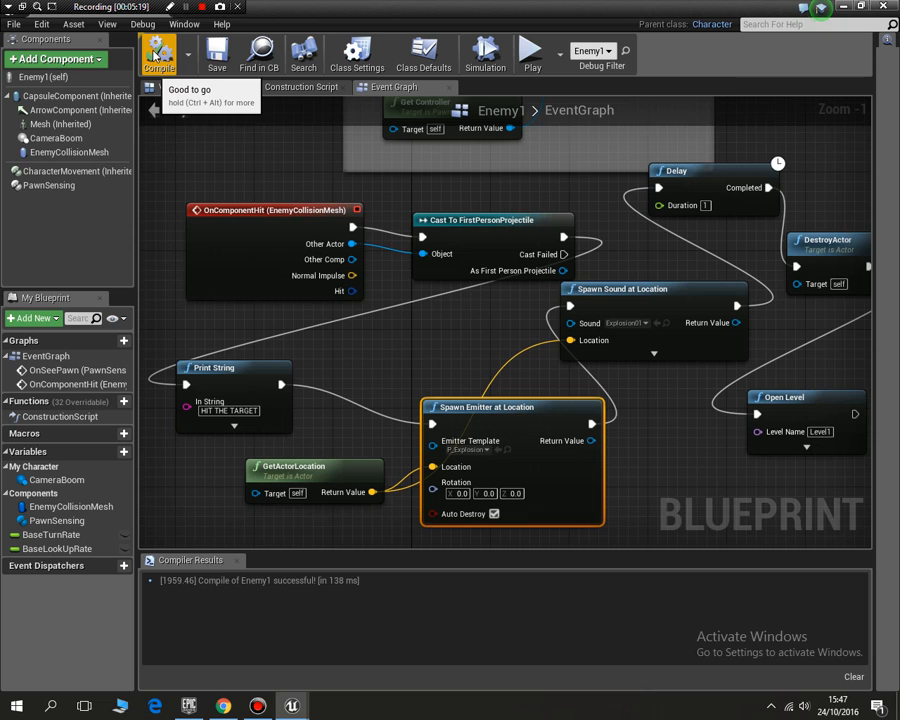
click(884, 6)
click(662, 52)
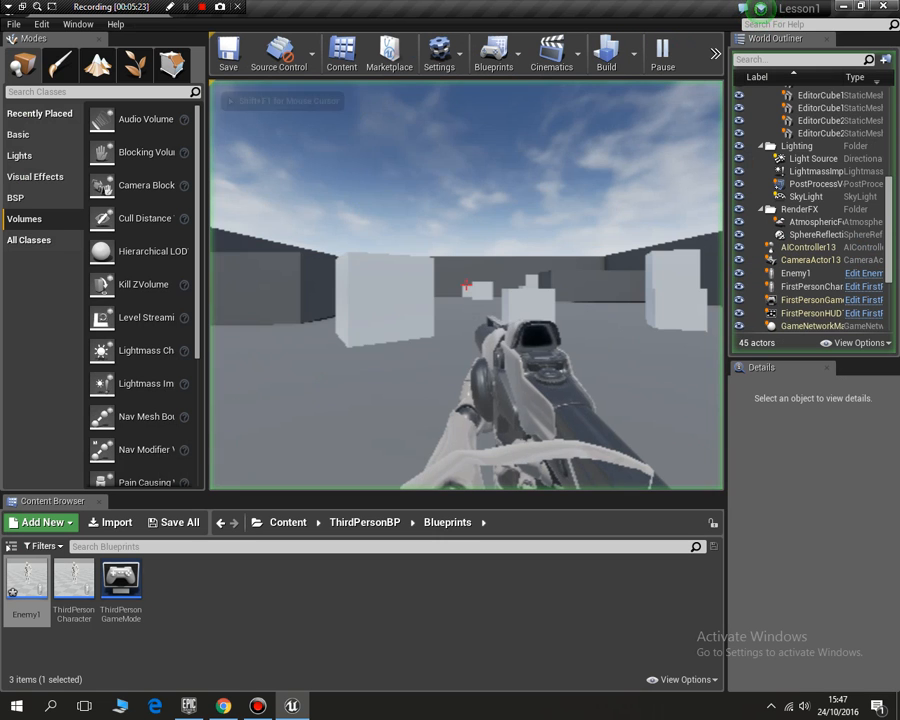
key(w)
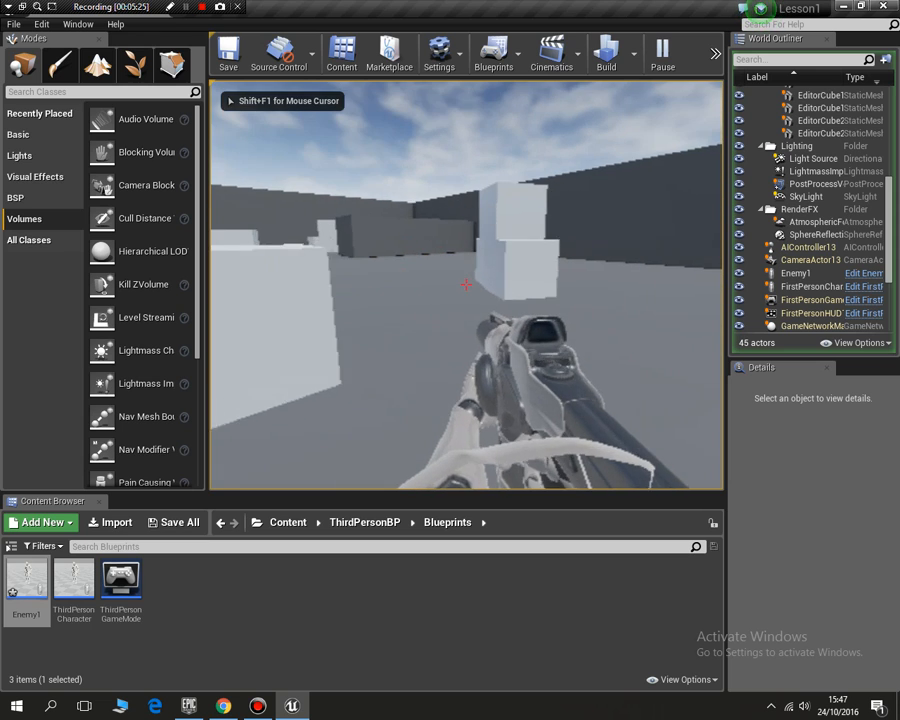
key(s)
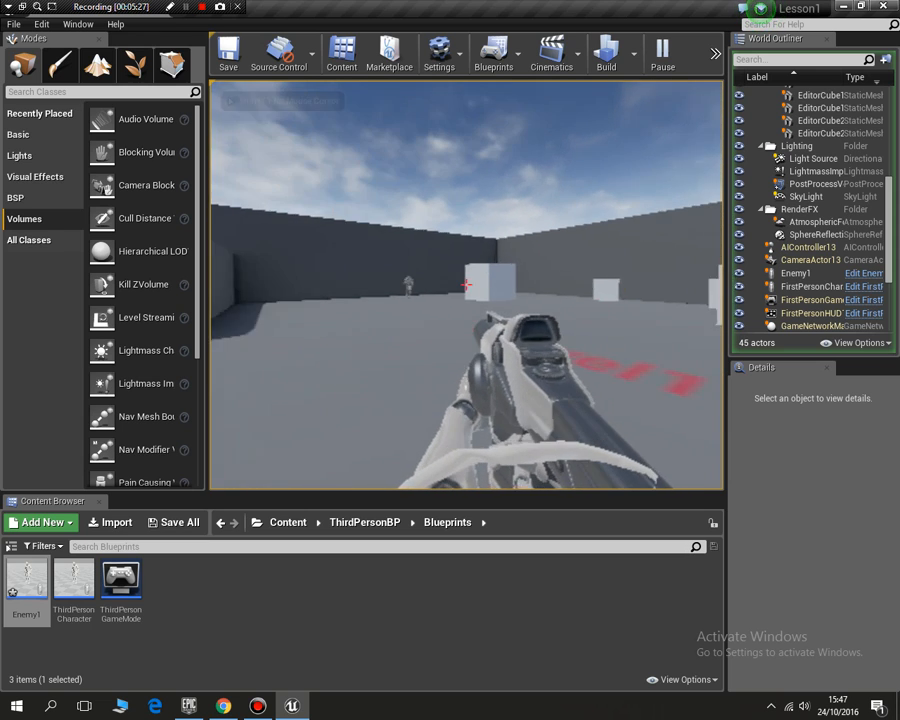
click(466, 285)
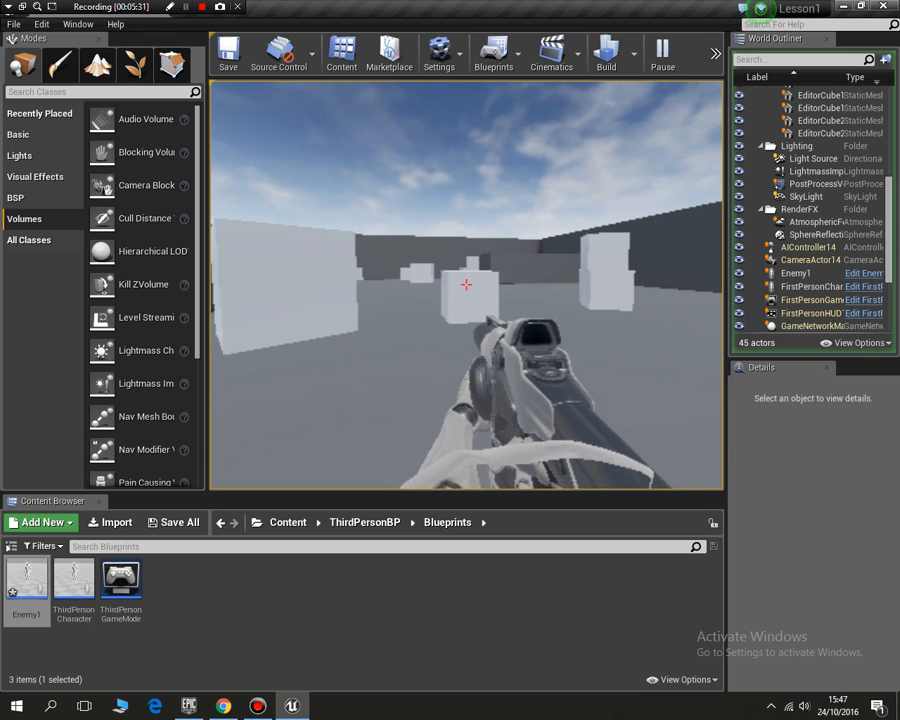
key(s)
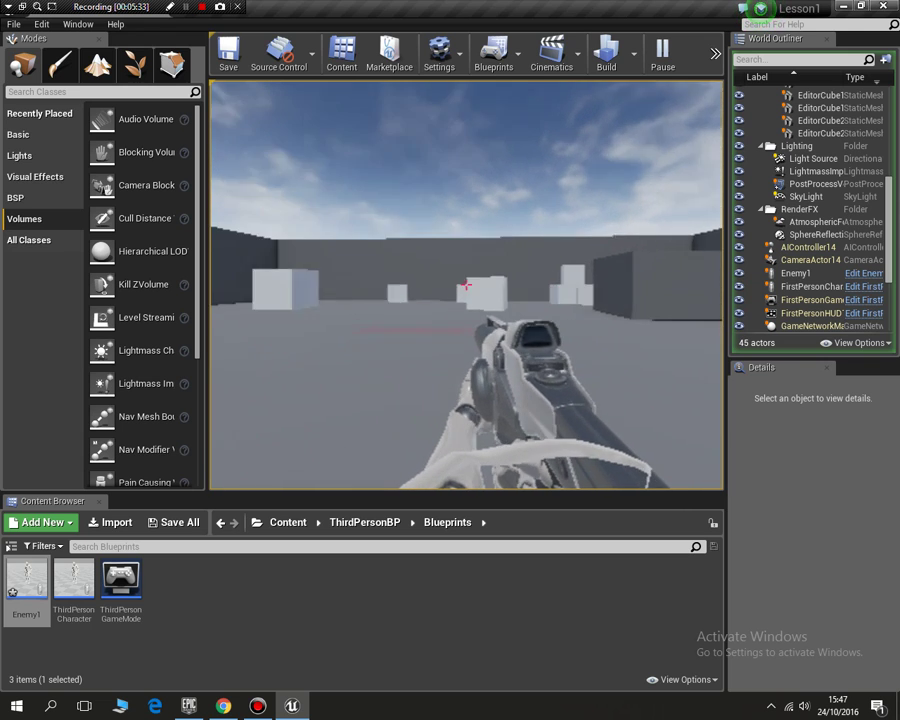
click(466, 285)
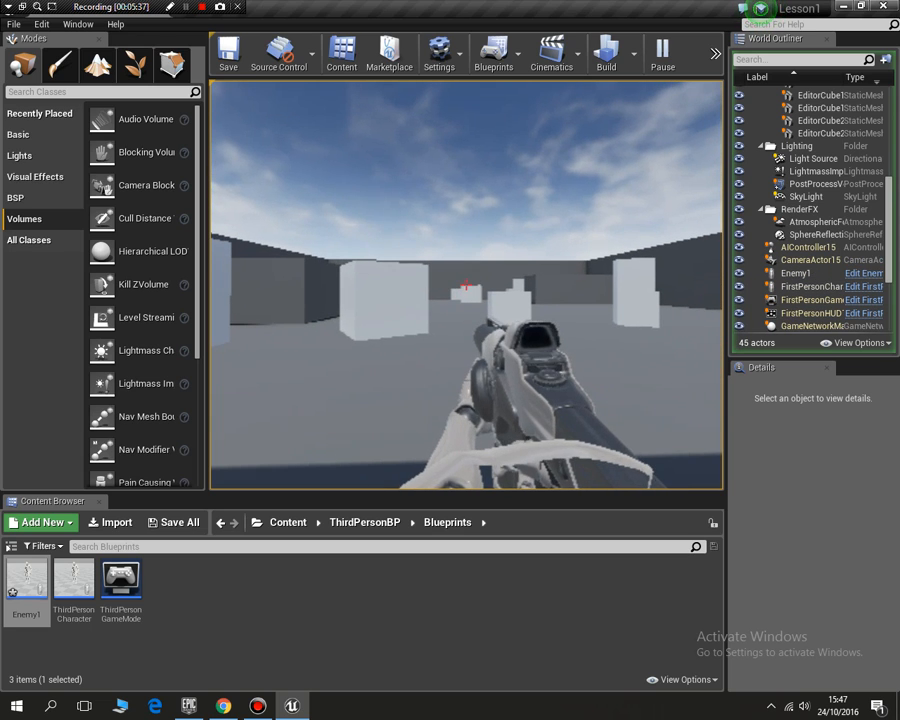
key(Escape)
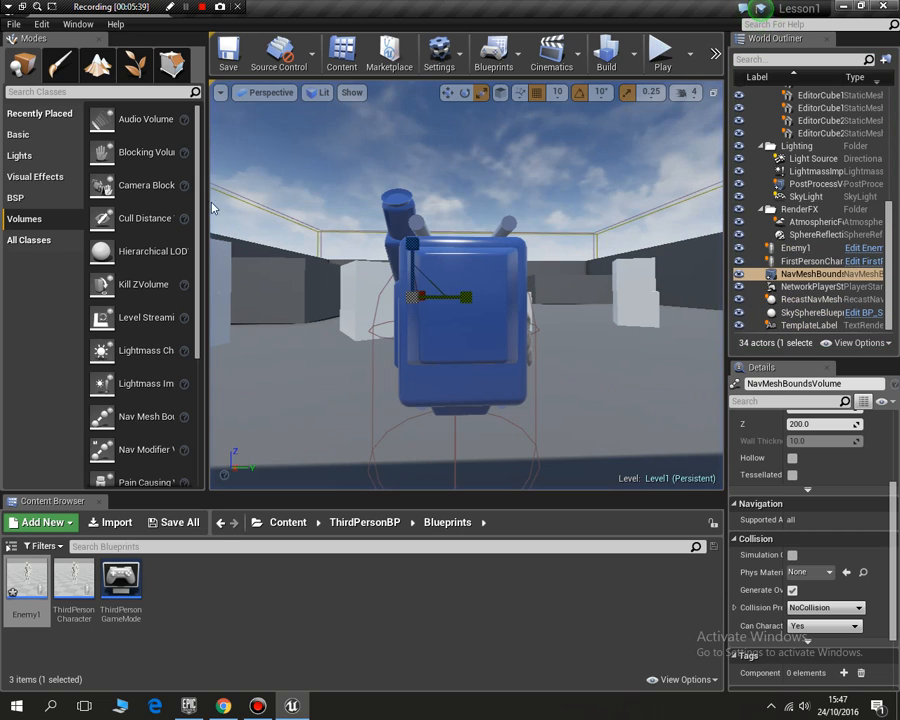
Pull the Cast, Print String, GetActorLocation, emitter, Delay, sound, Open Level and DestroyActor nodes closer together.
double_click(33, 567)
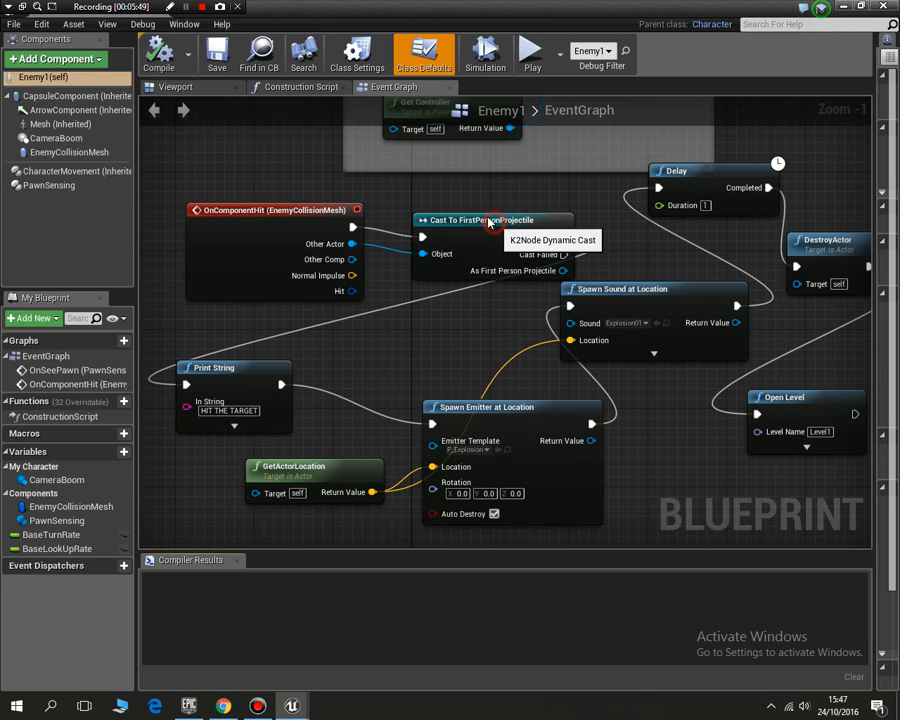
drag(505, 216, 474, 206)
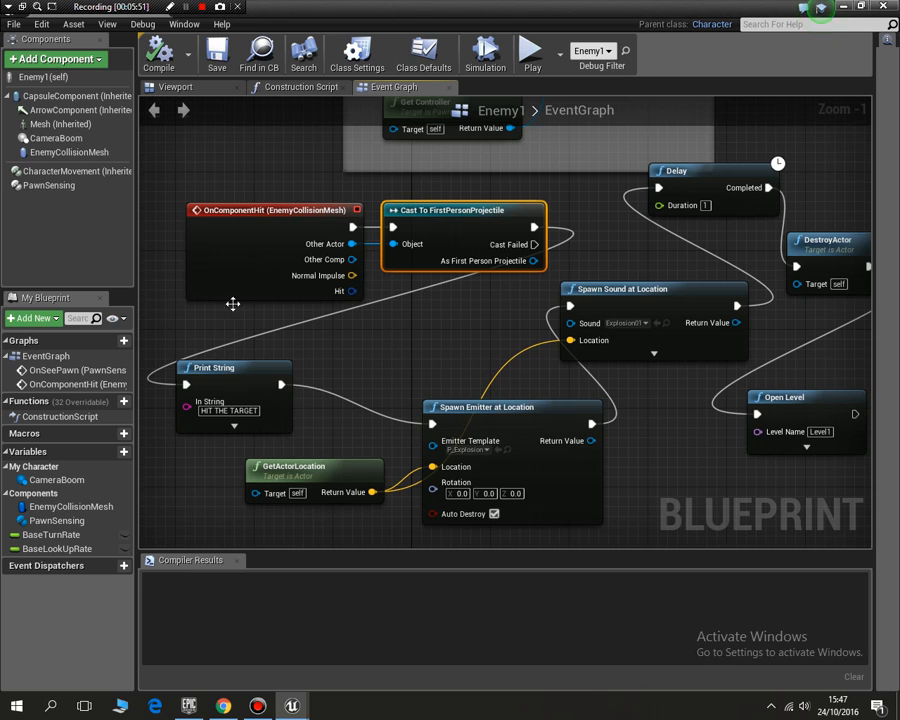
drag(228, 370, 228, 360)
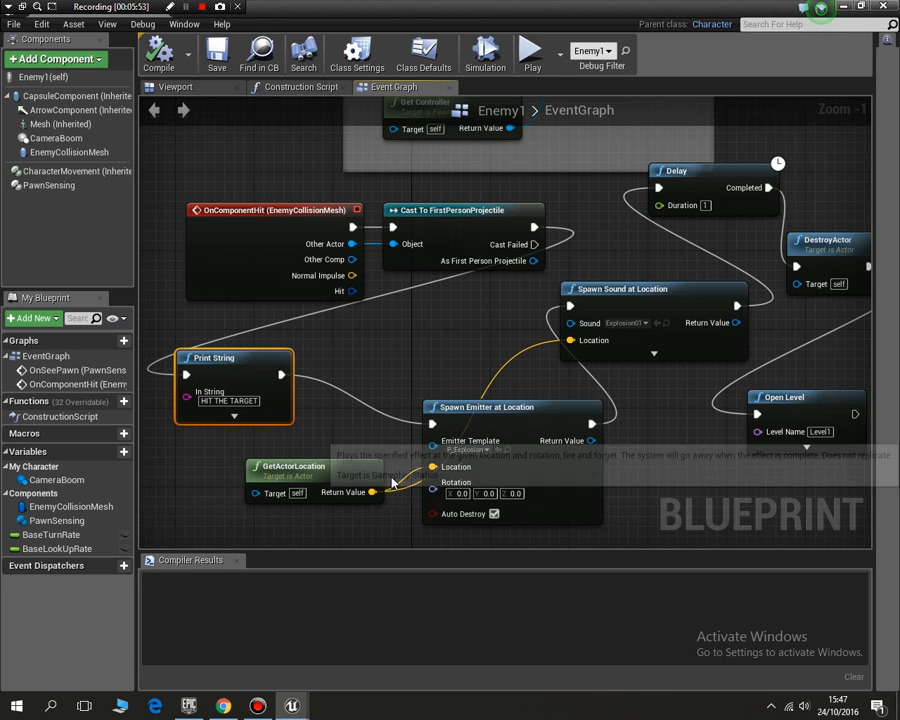
drag(310, 466, 258, 474)
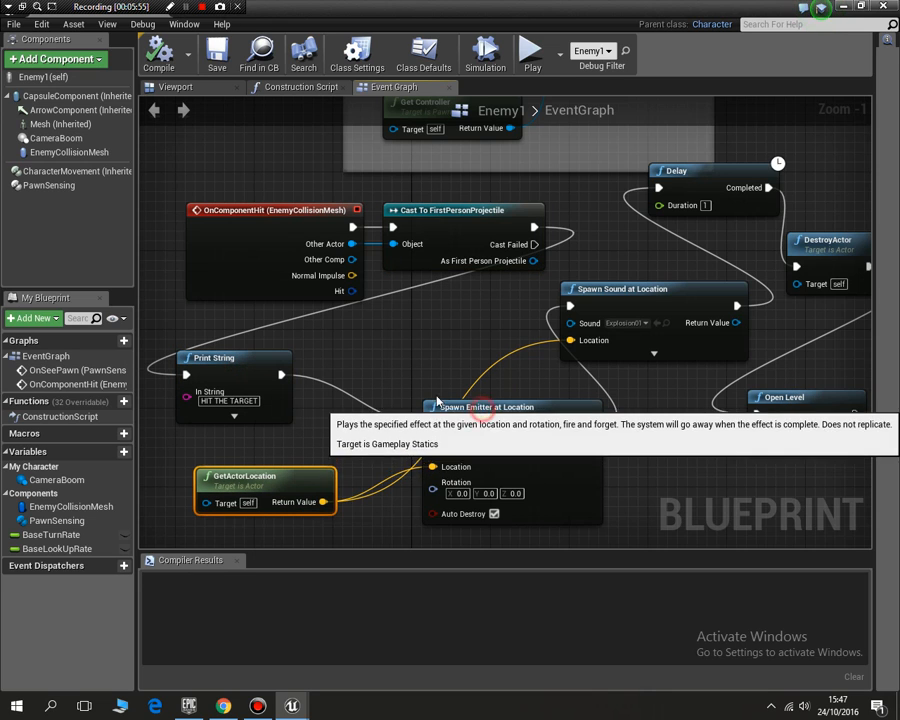
drag(431, 403, 372, 383)
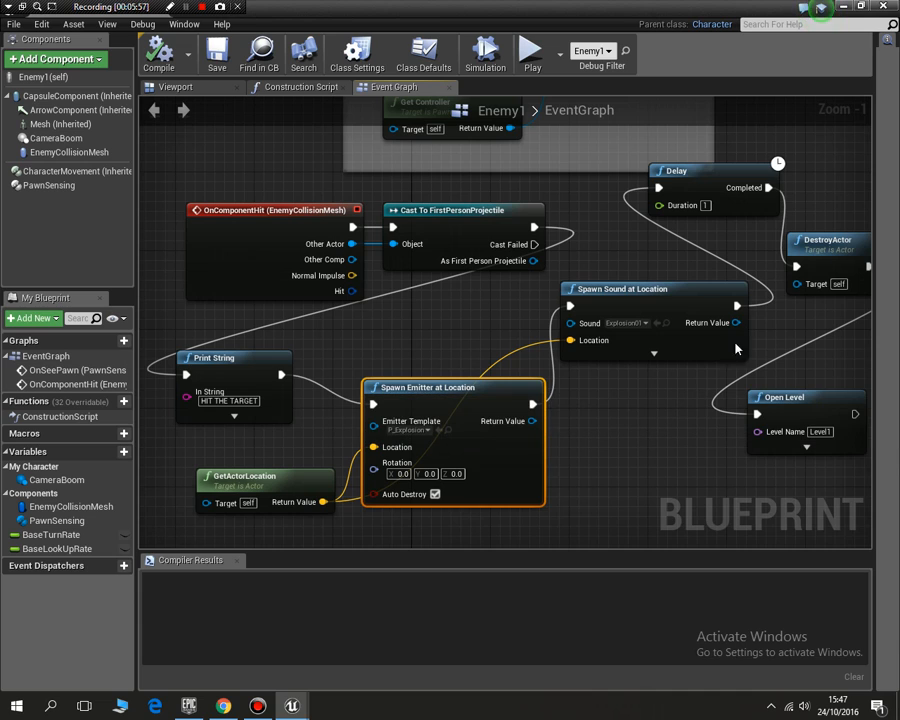
drag(686, 171, 636, 201)
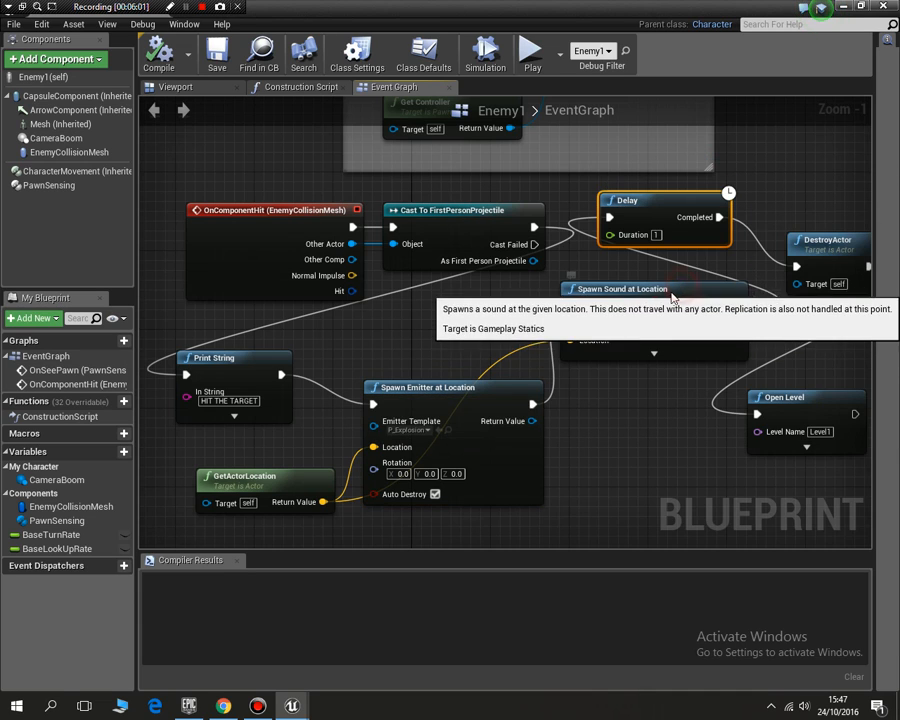
drag(690, 306, 680, 316)
mouse_move(786, 400)
mouse_down()
mouse_move(777, 477)
mouse_move(735, 469)
mouse_up()
mouse_move(811, 281)
mouse_down()
mouse_move(801, 300)
mouse_move(823, 358)
mouse_up()
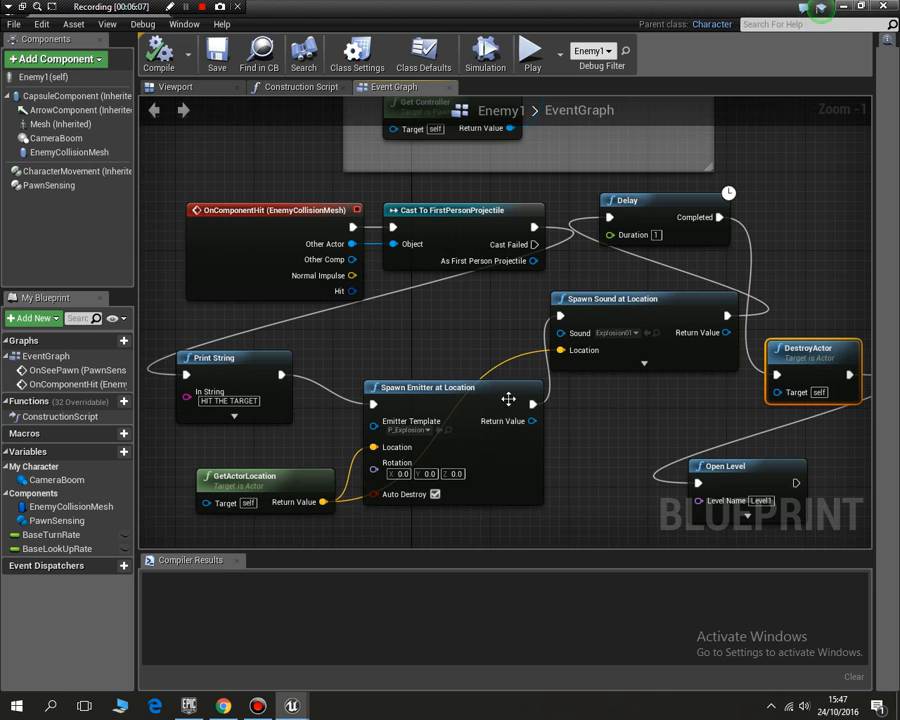
scroll(565, 418, down, 2)
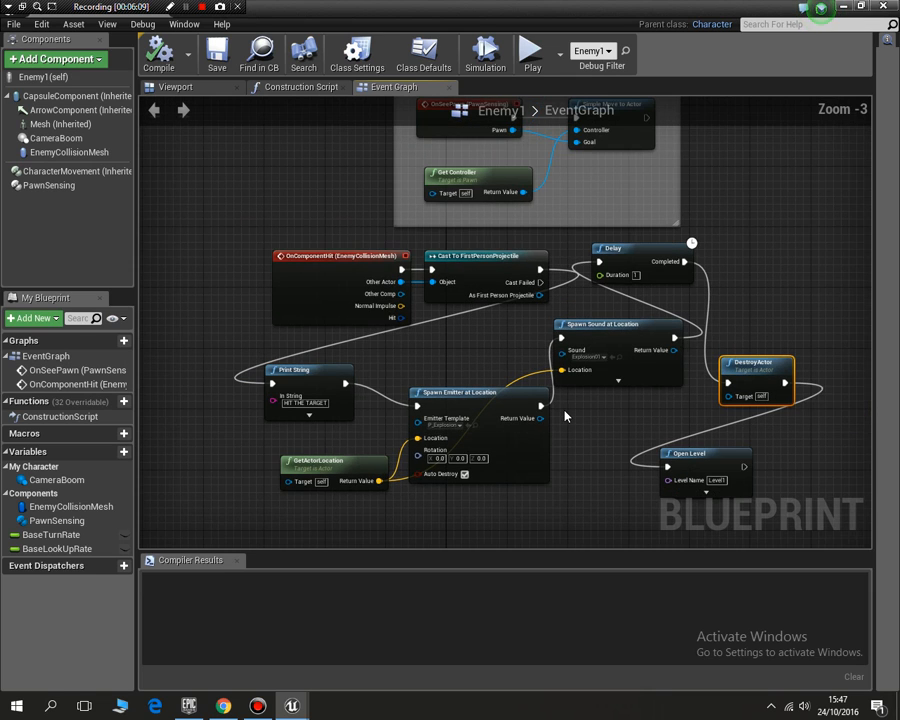
scroll(565, 418, down, 1)
scroll(560, 415, down, 1)
scroll(367, 361, up, 1)
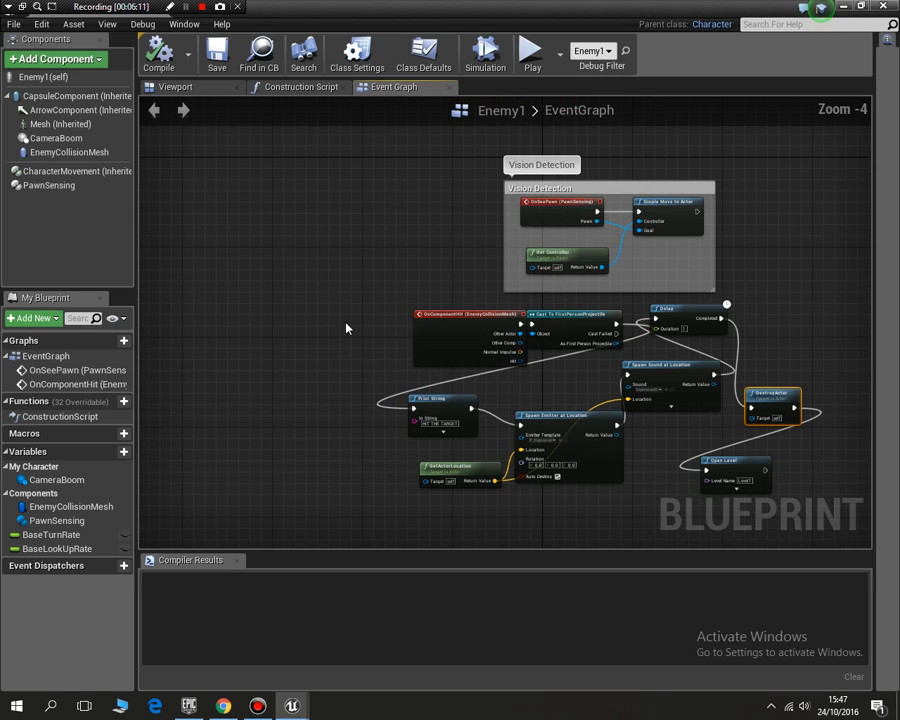
Marquee-select the hit nodes and wrap them in a comment titled 'Enemy Death with sounds and graphics'.
drag(335, 308, 678, 531)
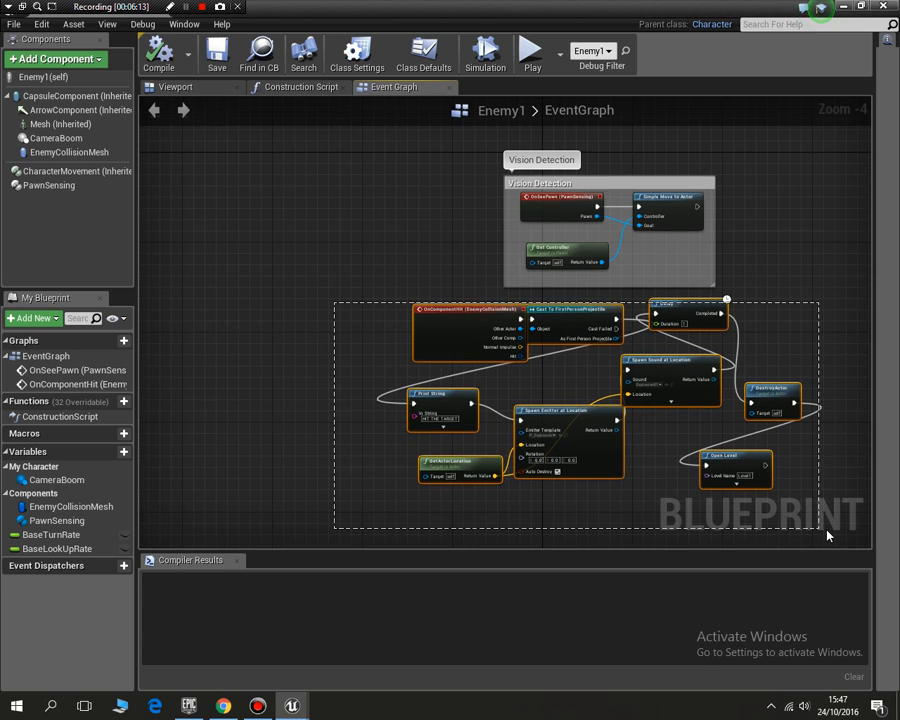
drag(808, 534, 820, 532)
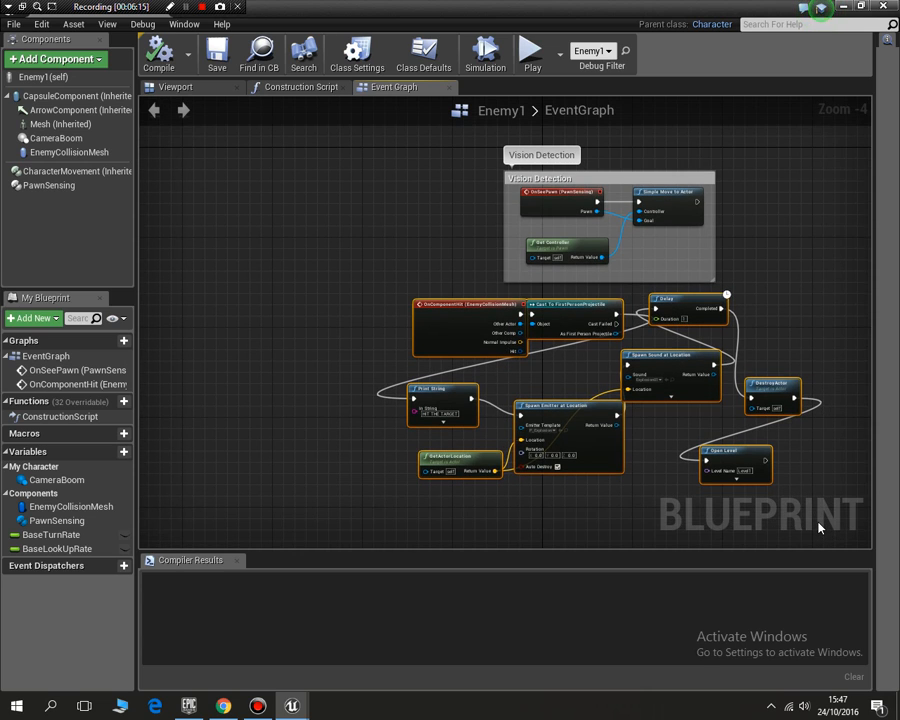
key(c)
text(Enemy Death with sounds and graphics)
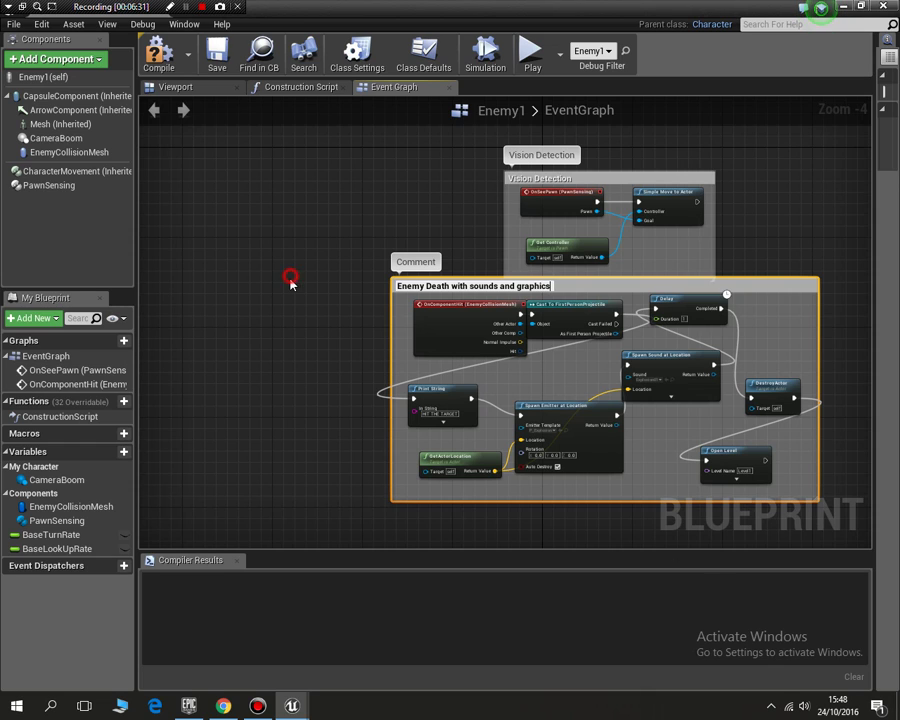
click(290, 284)
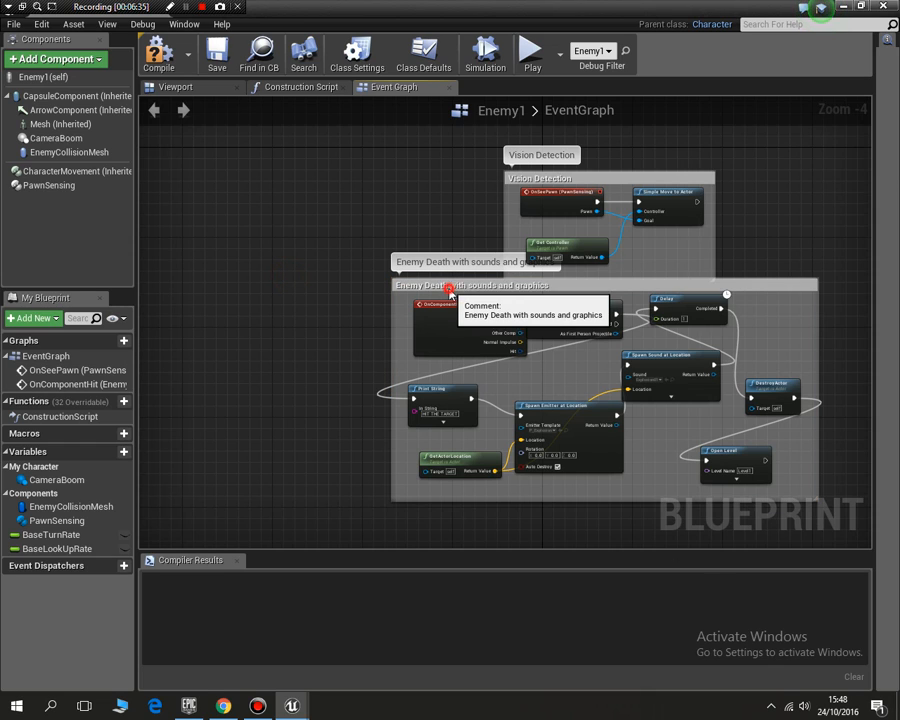
drag(443, 283, 449, 322)
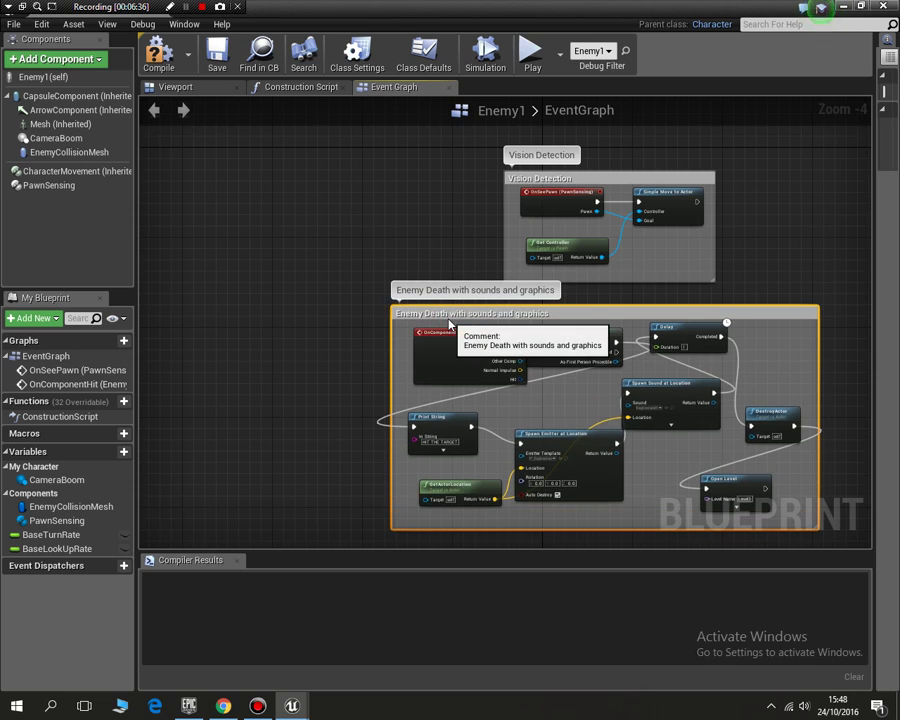
click(224, 229)
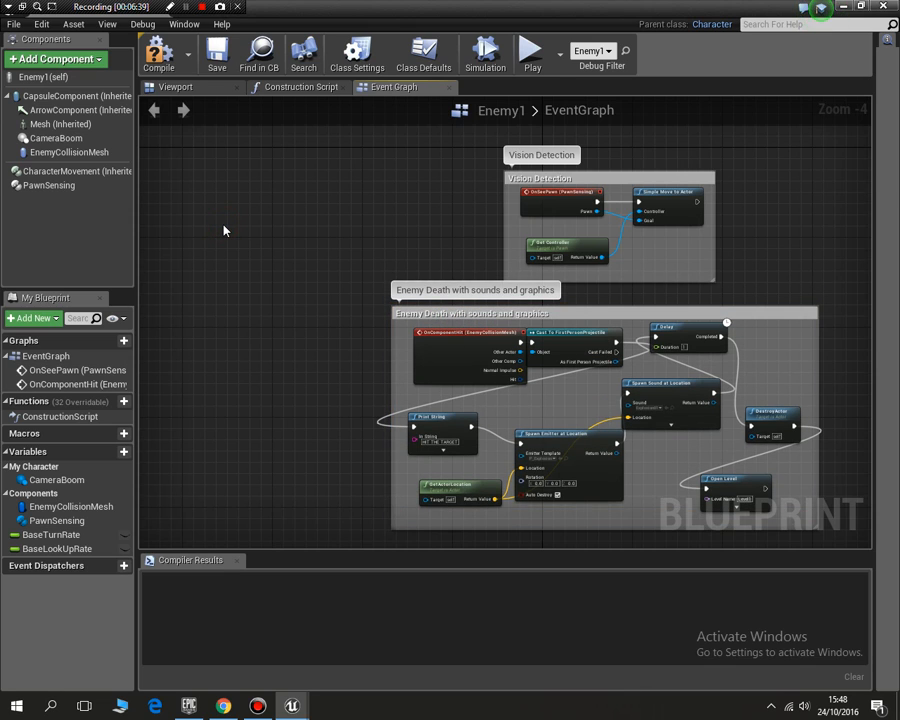